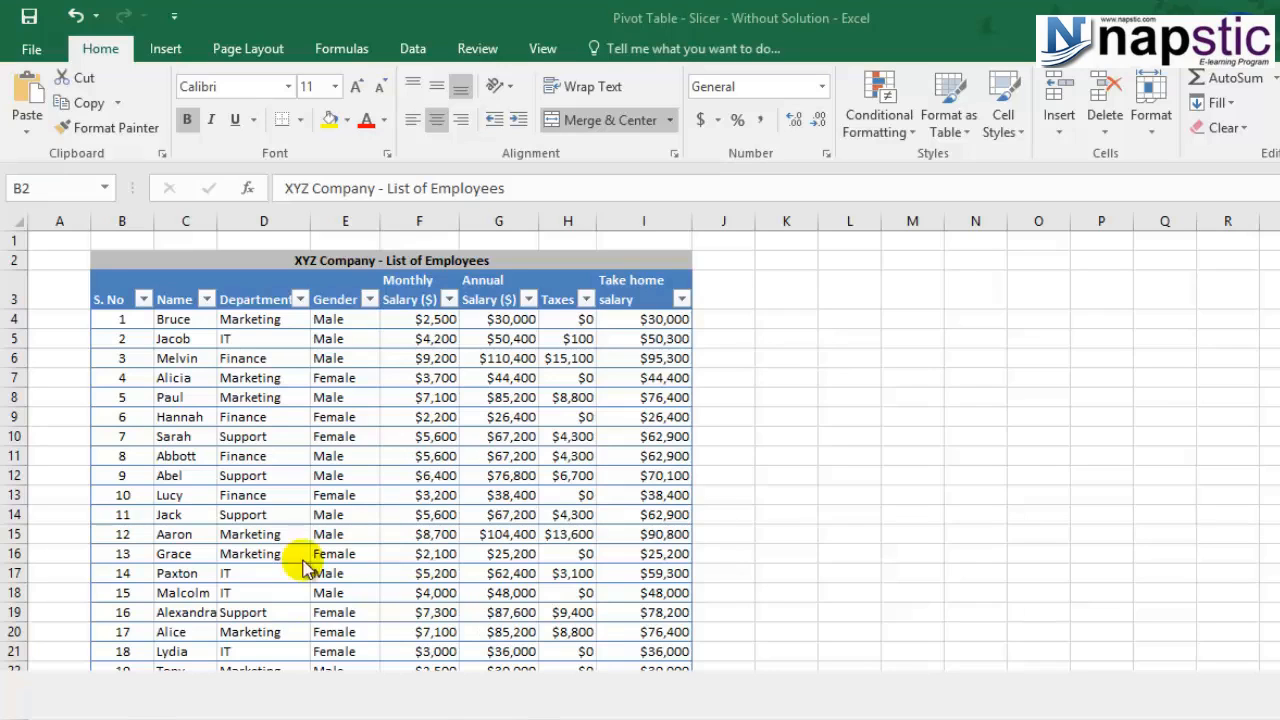
# Step: Insert a clustered column chart from the whole employee table, including its header row
pyautogui.click(116, 309)
pyautogui.click(117, 318)
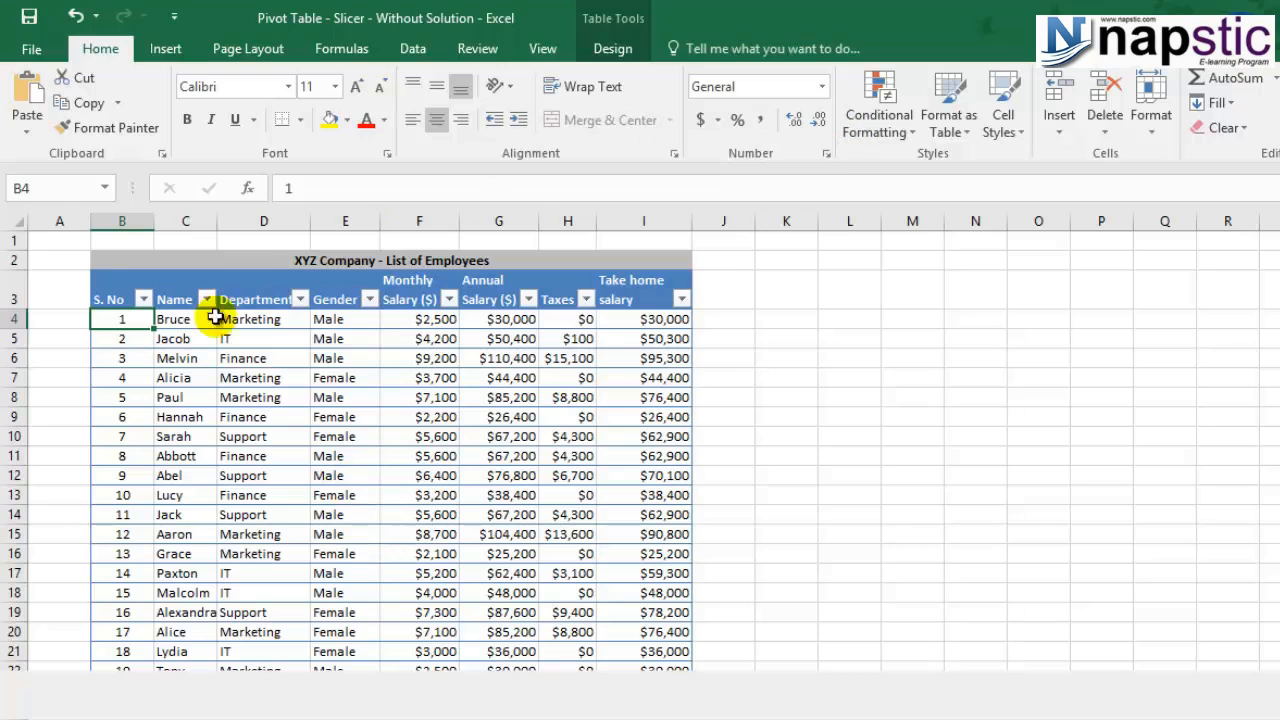
pyautogui.moveTo(110, 283); pyautogui.dragTo(648, 662)
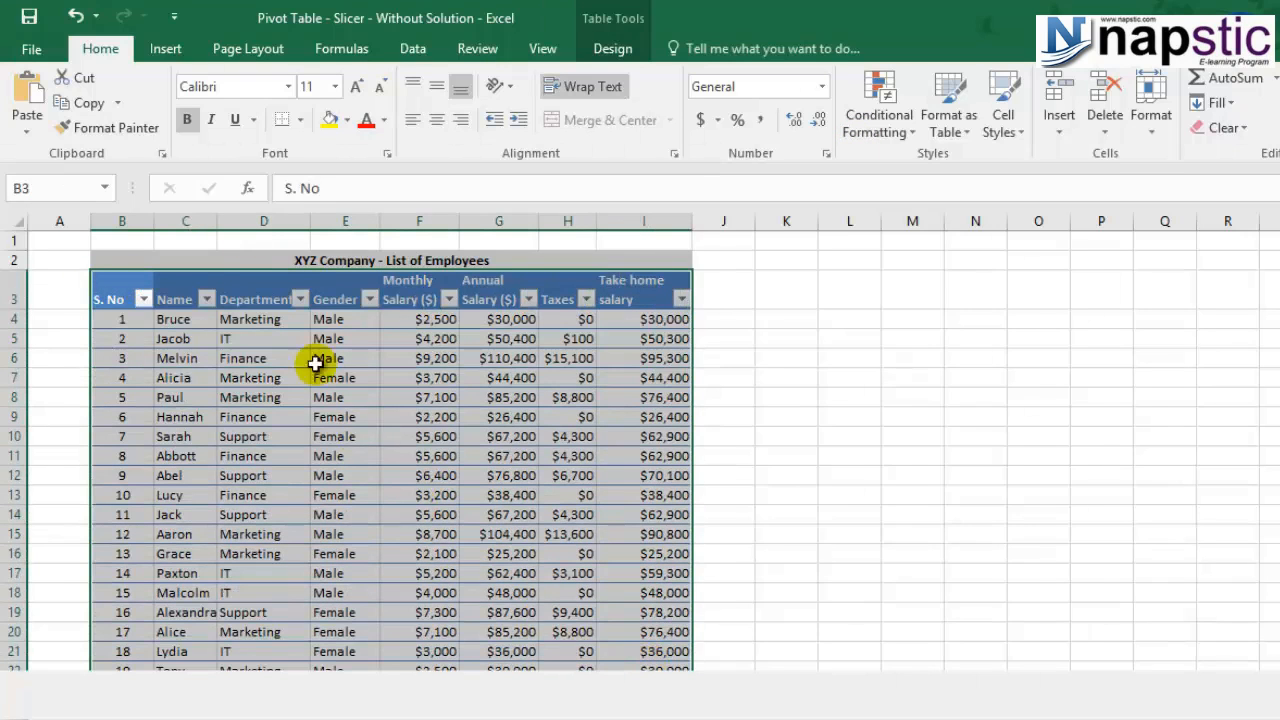
pyautogui.click(170, 58)
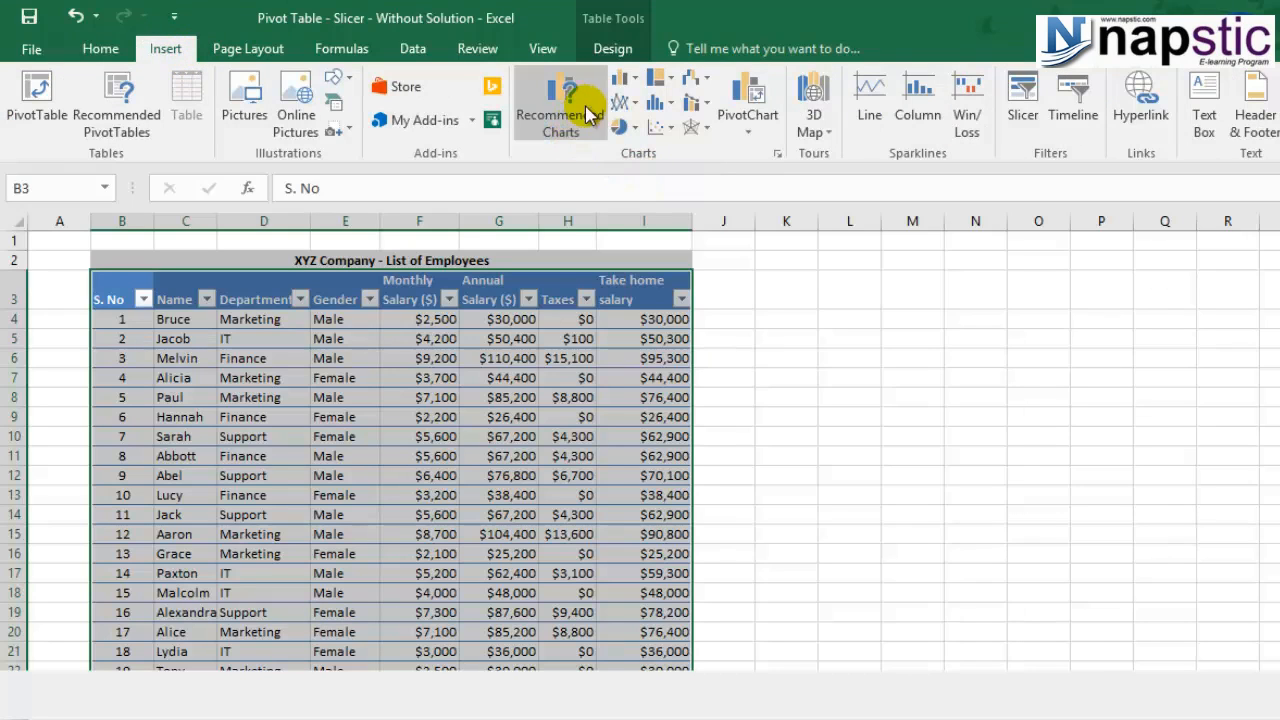
pyautogui.click(625, 78)
pyautogui.click(651, 157)
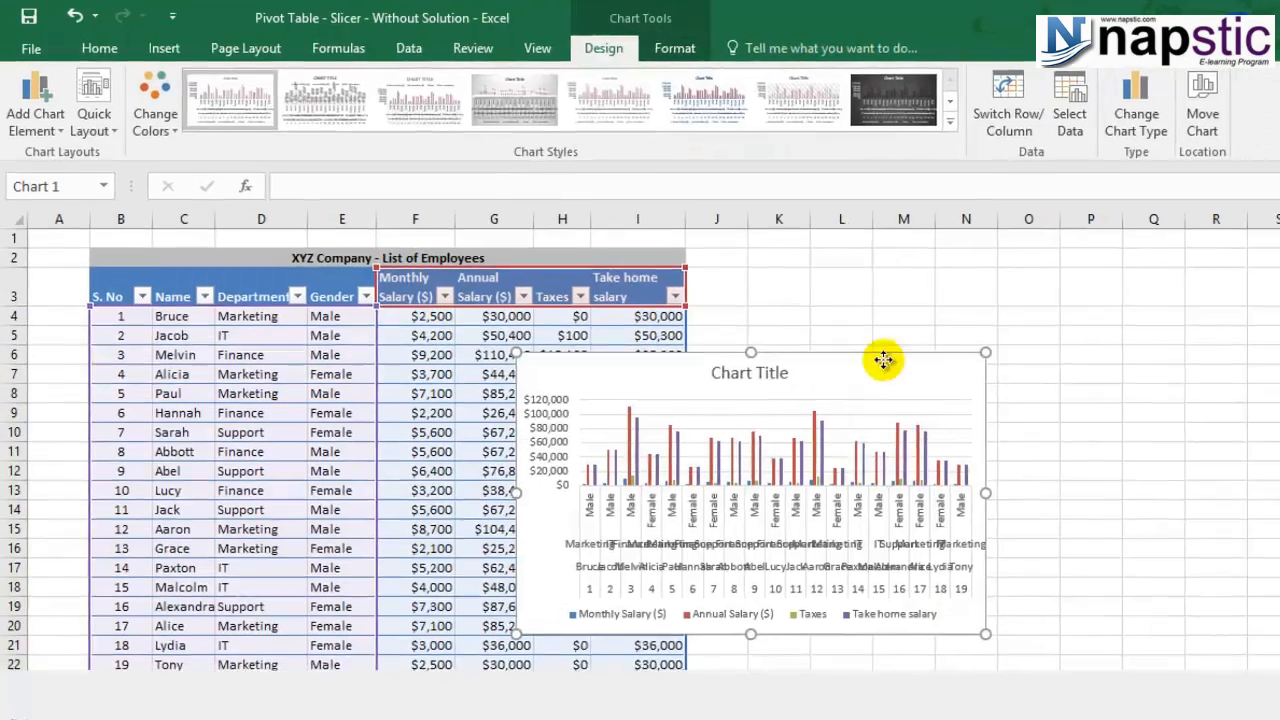
# Step: Reposition the column chart and enlarge it until the labels of all employees are readable
pyautogui.moveTo(884, 360); pyautogui.dragTo(1070, 330)
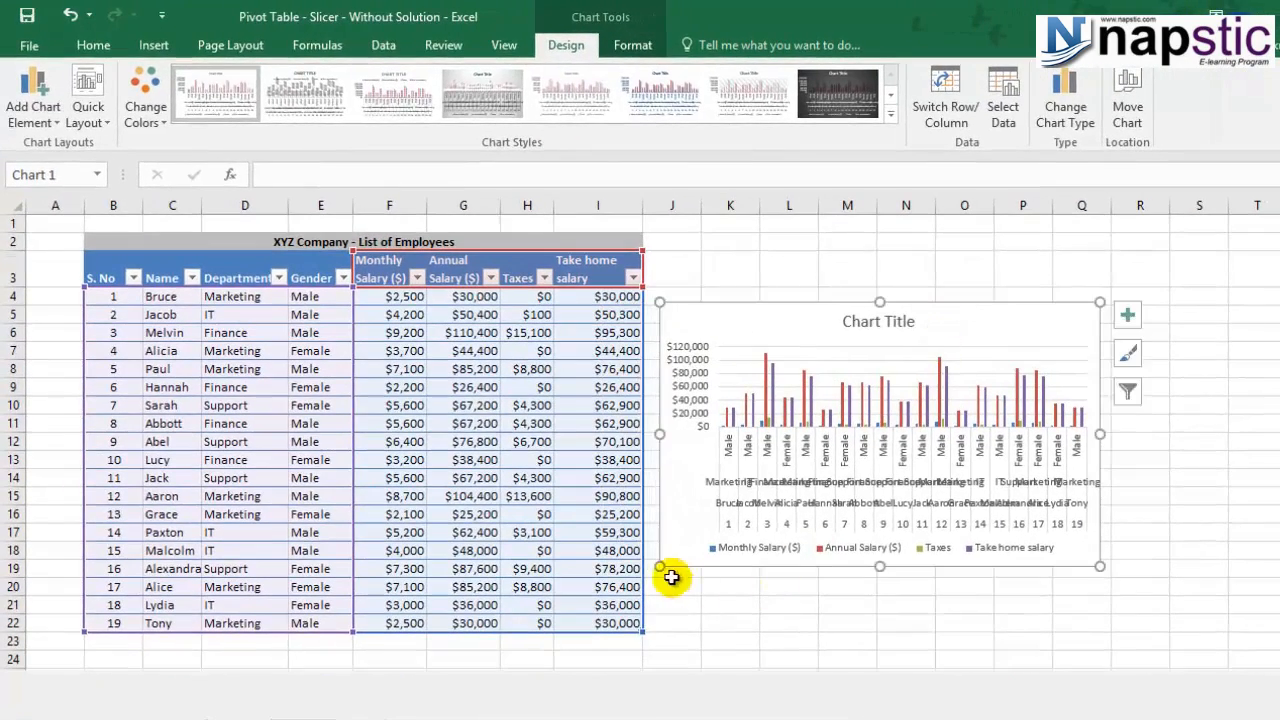
pyautogui.moveTo(661, 566); pyautogui.dragTo(507, 654)
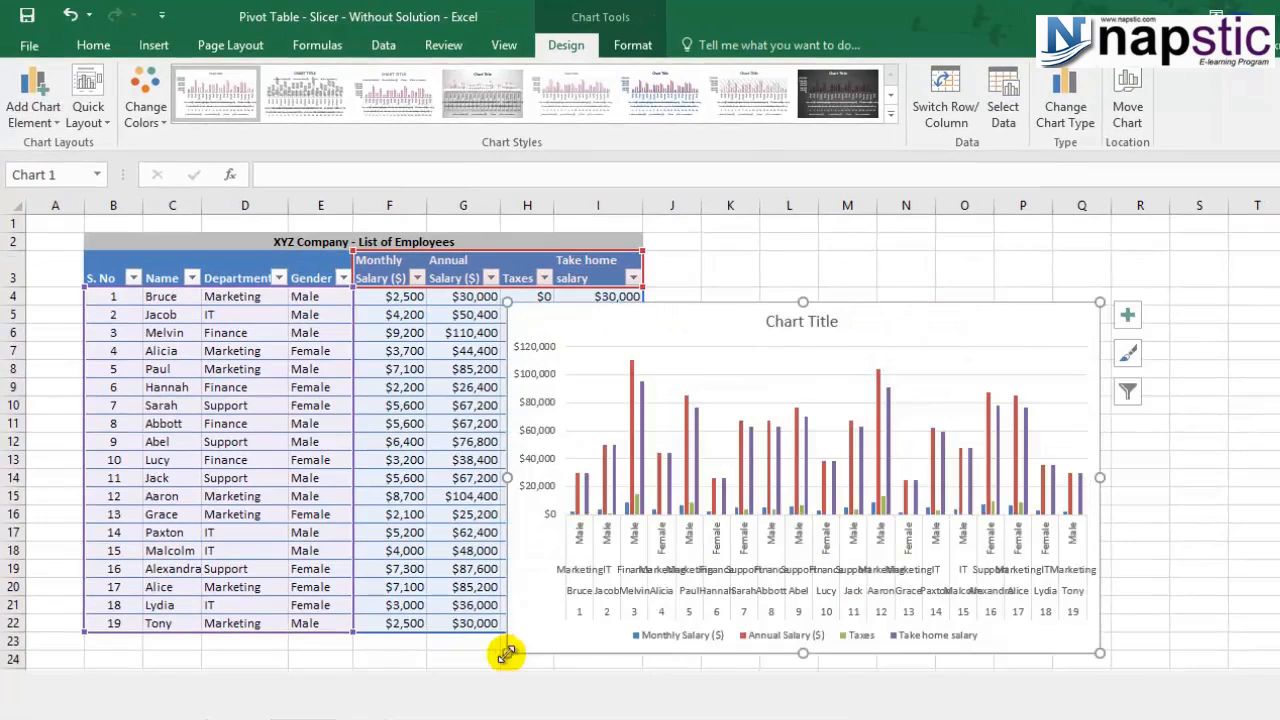
pyautogui.moveTo(1100, 302); pyautogui.dragTo(1178, 267)
pyautogui.moveTo(506, 651); pyautogui.dragTo(404, 666)
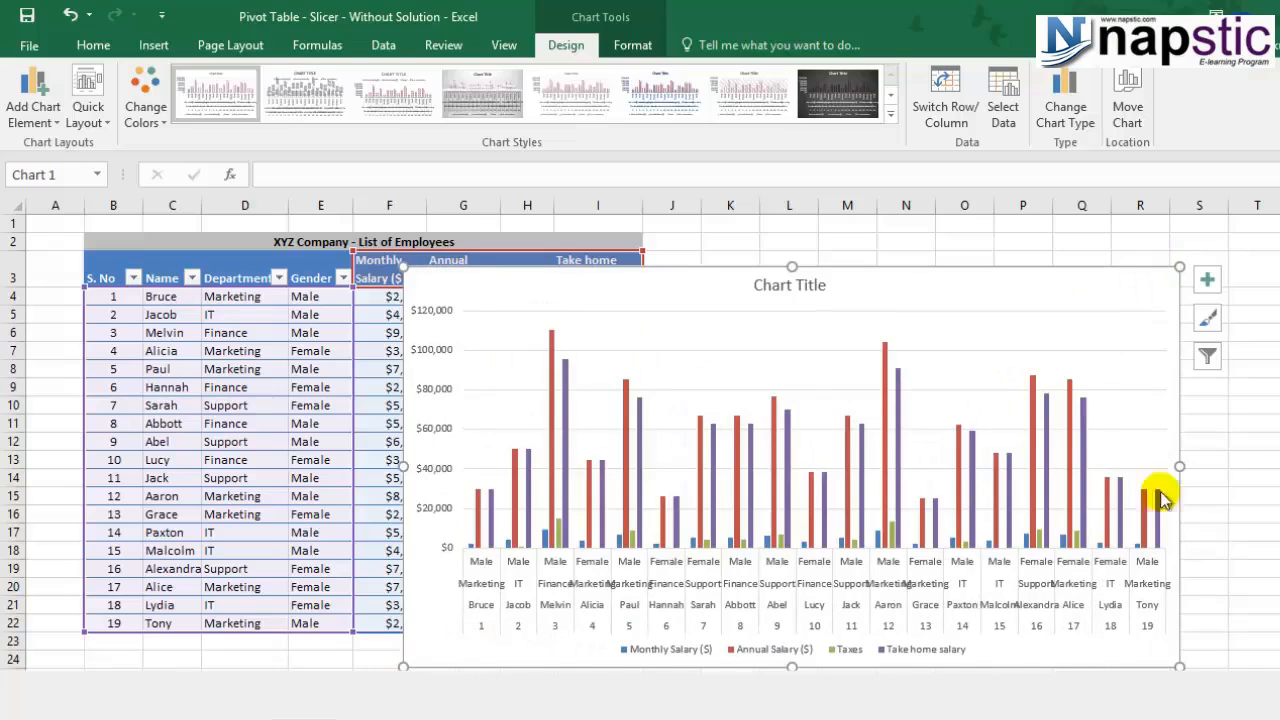
pyautogui.moveTo(1180, 666); pyautogui.dragTo(1260, 664)
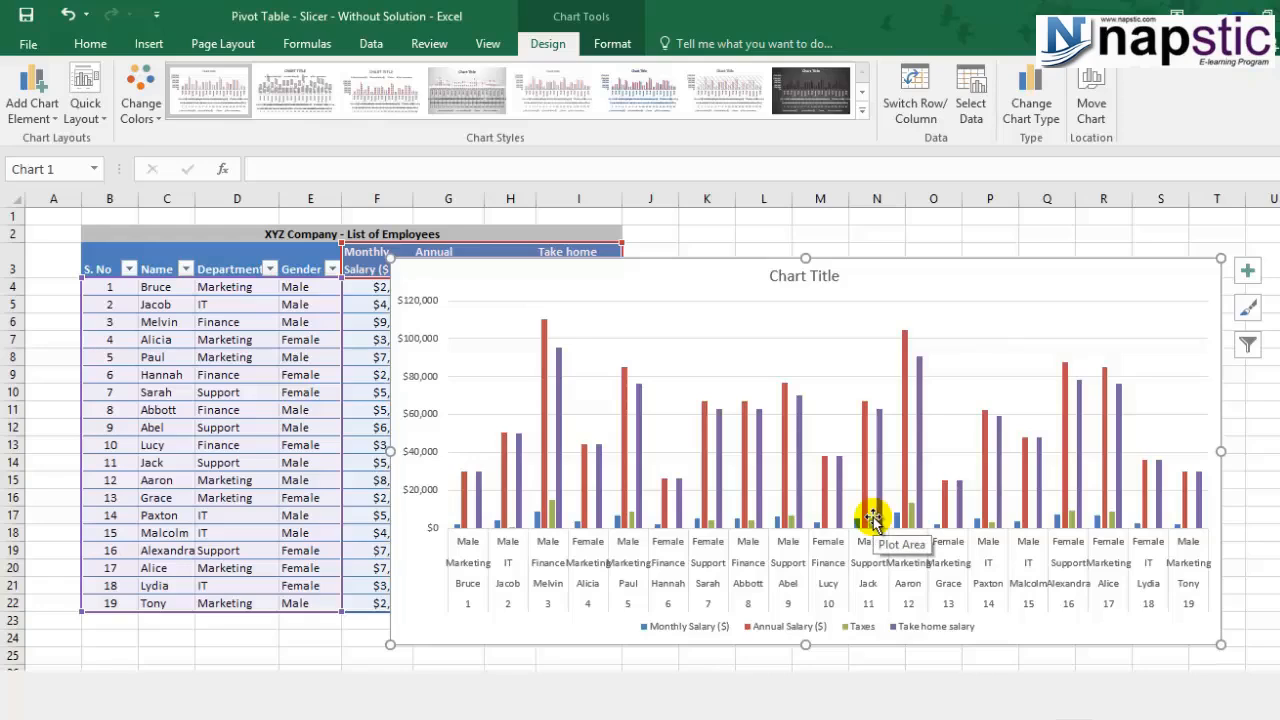
# Step: Delete the column chart from the employee sheet and deselect the table
pyautogui.press('Delete')
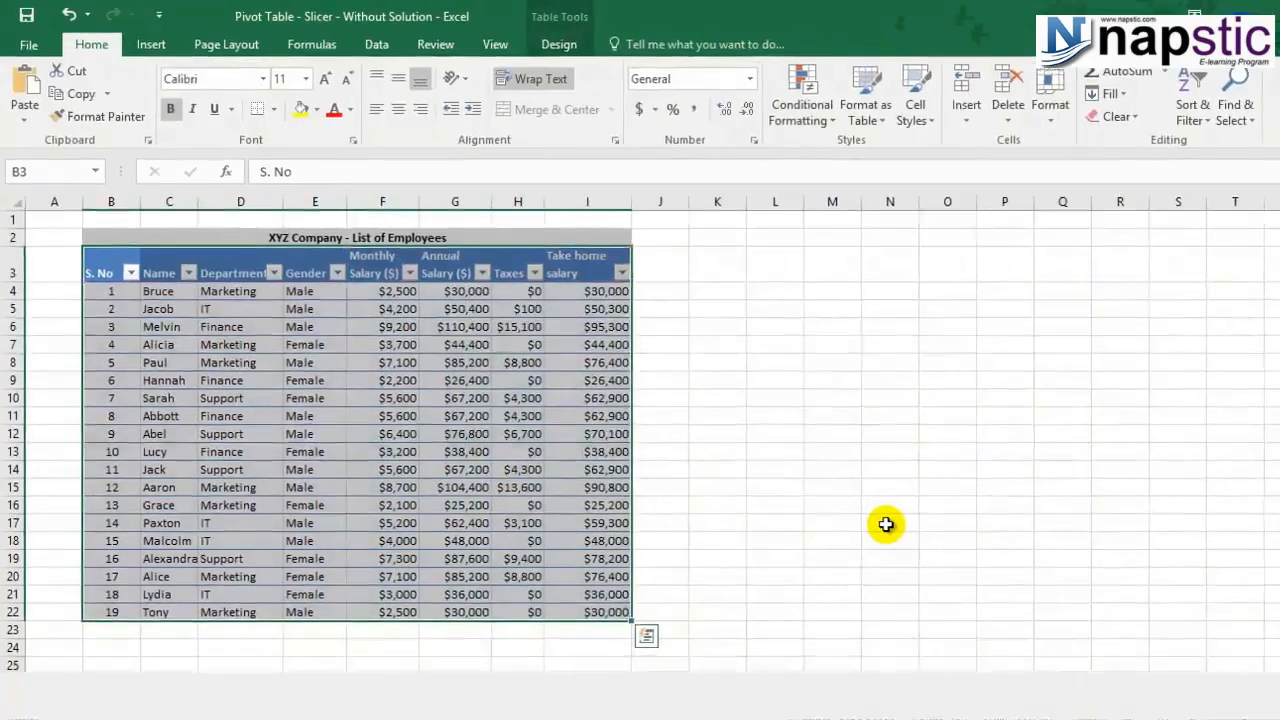
pyautogui.click(877, 515)
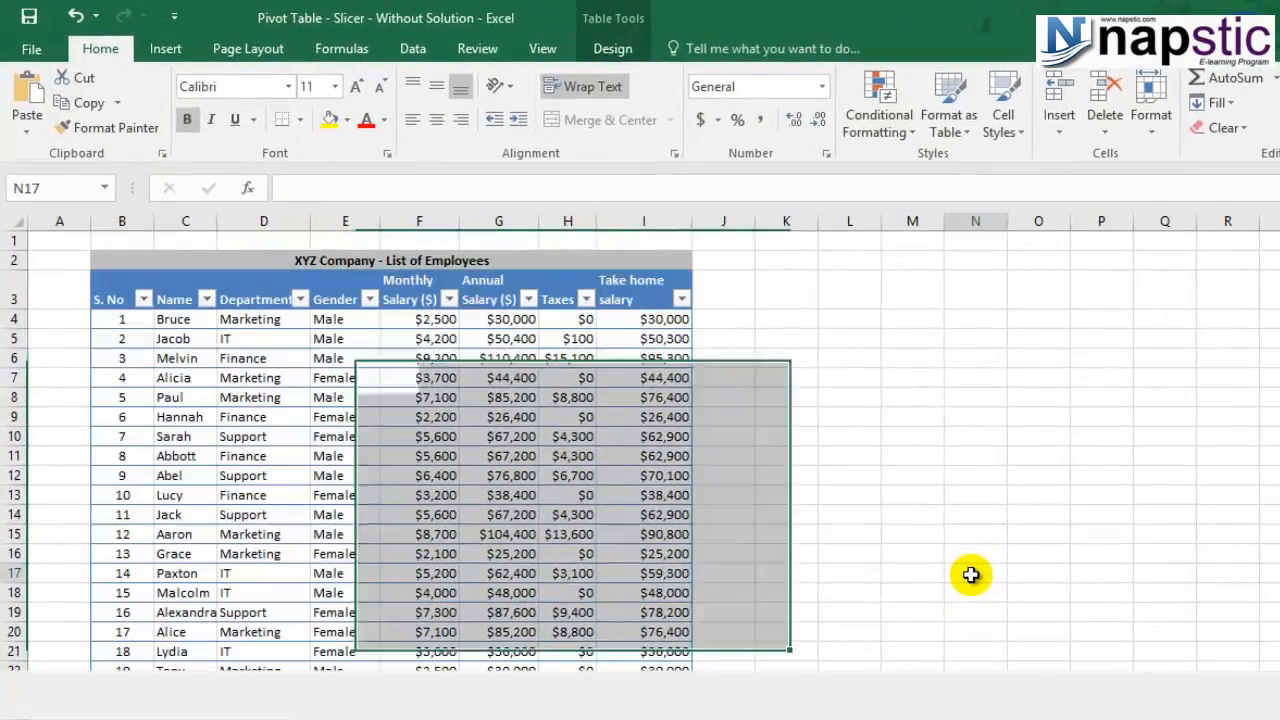
# Step: Create a PivotChart on a new worksheet from the full employee table, Table2, including its headers
pyautogui.click(125, 294)
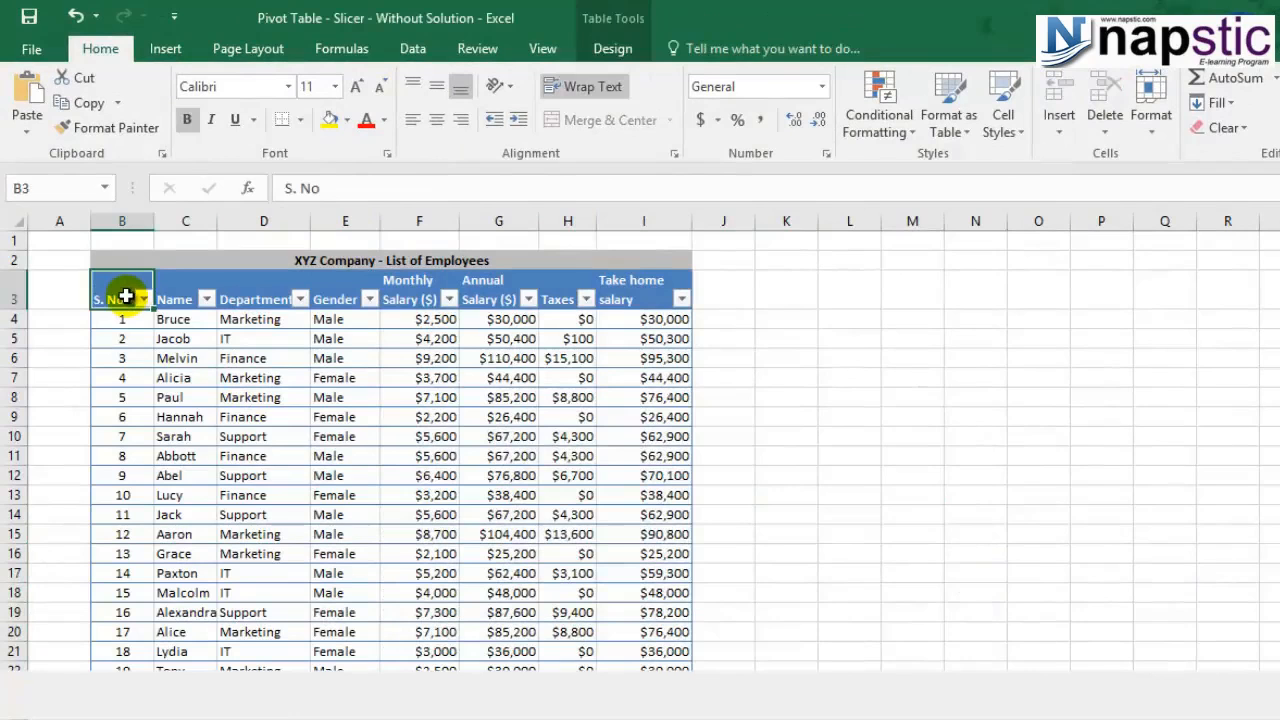
pyautogui.moveTo(147, 291); pyautogui.dragTo(651, 663)
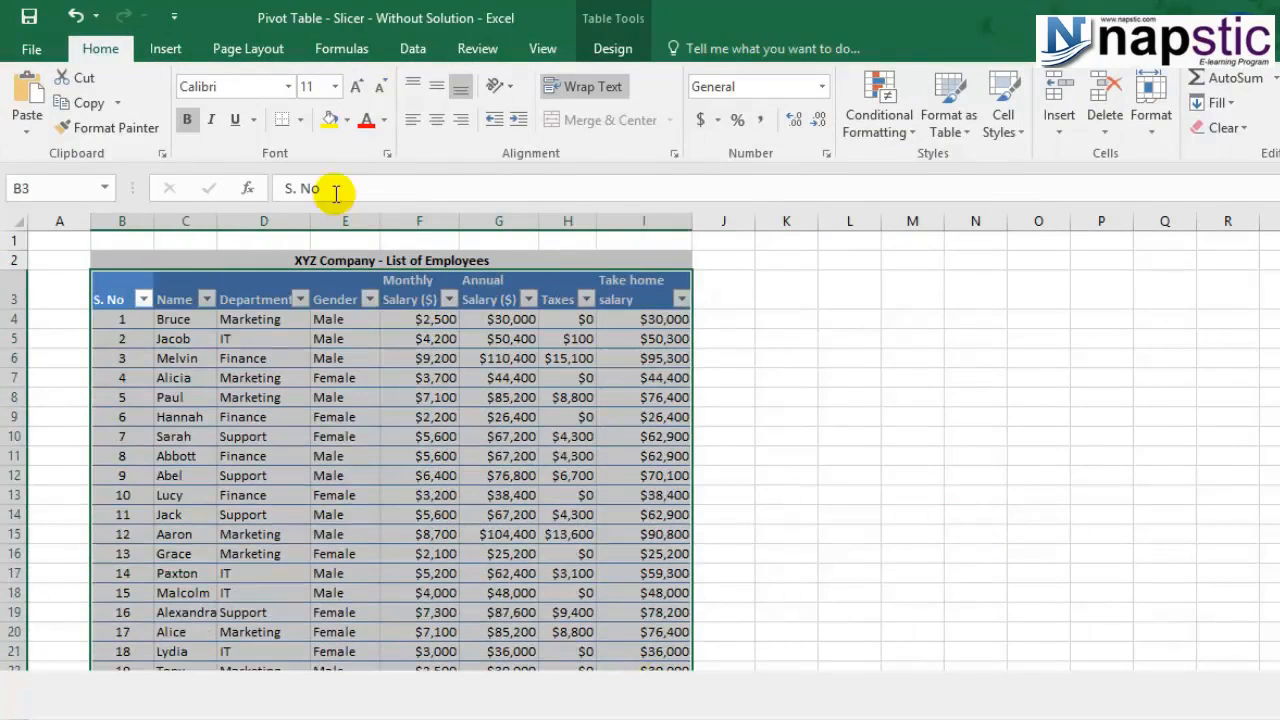
pyautogui.click(165, 49)
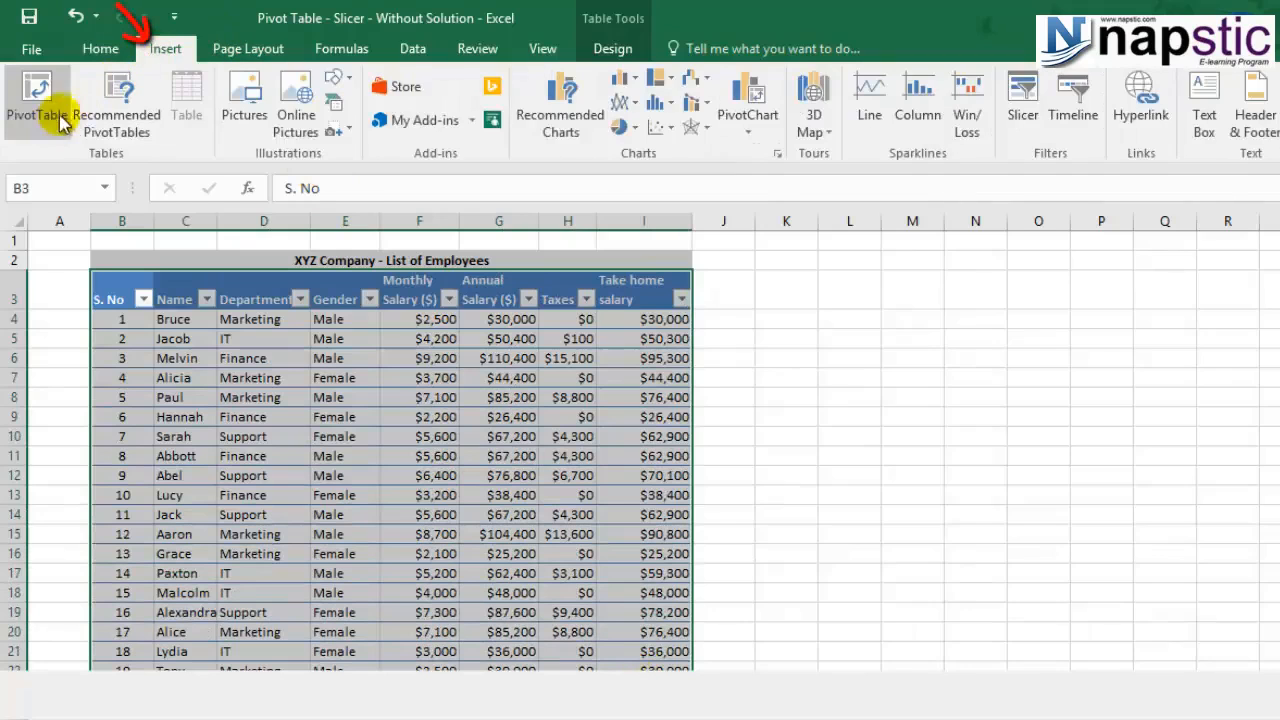
pyautogui.click(752, 102)
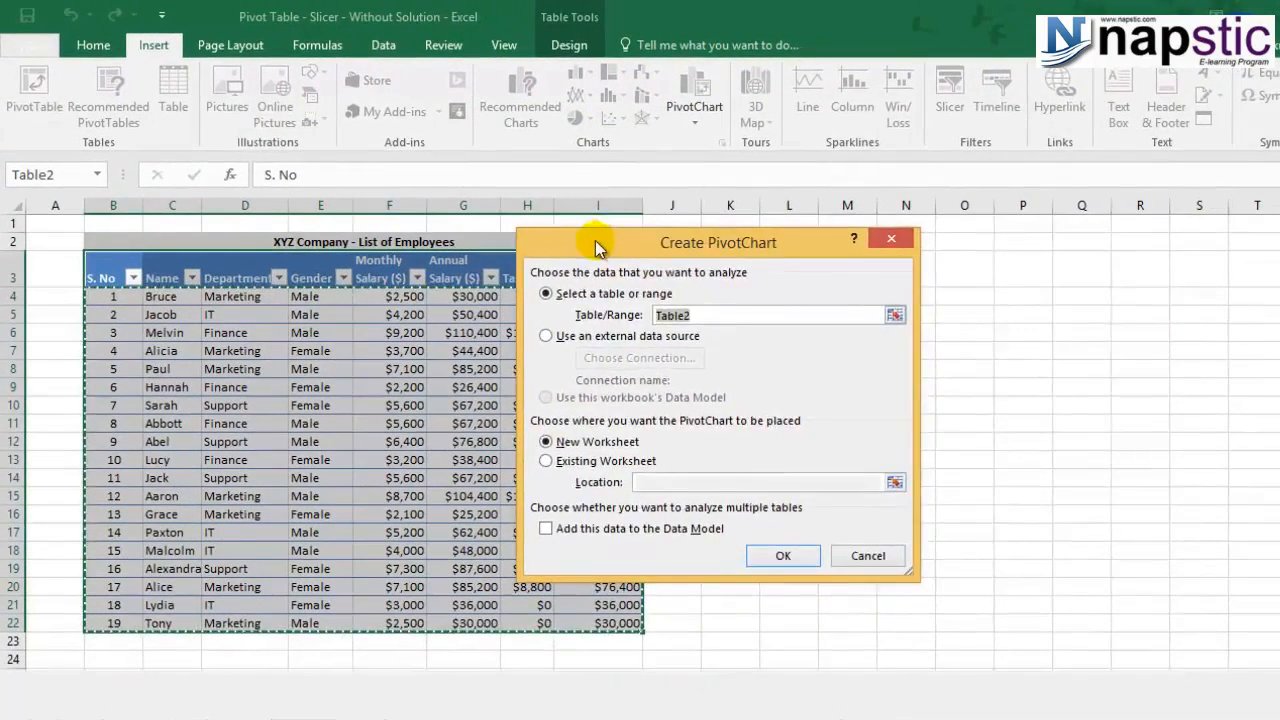
pyautogui.moveTo(595, 240); pyautogui.dragTo(876, 236)
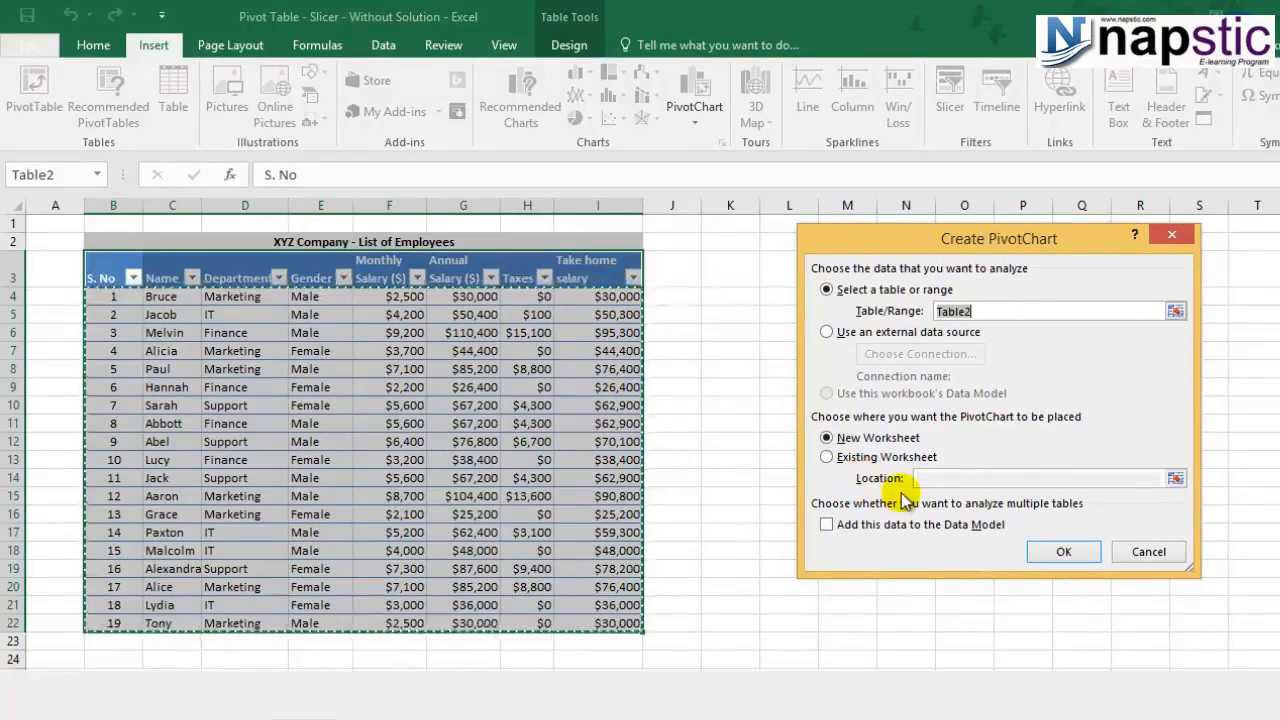
pyautogui.click(1064, 553)
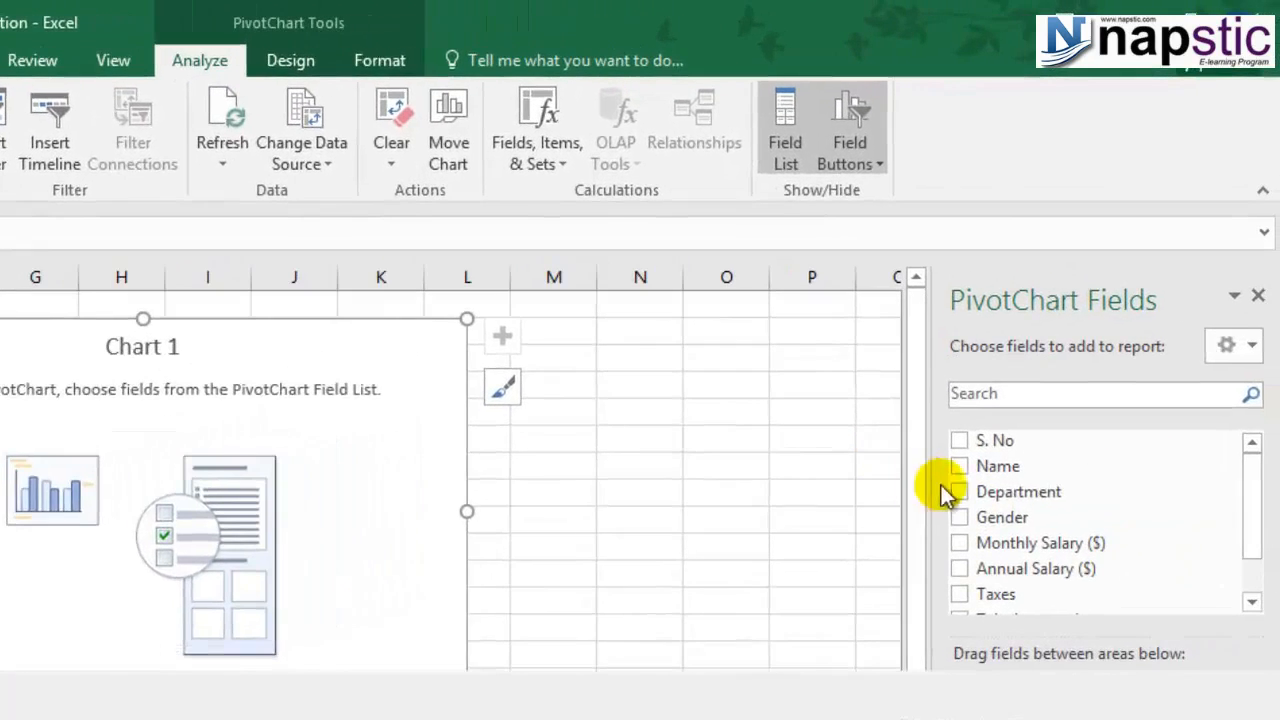
# Step: Set Department as the PivotChart's axis category, Gender as its legend series and Monthly Salary ($) as its values
pyautogui.click(959, 490)
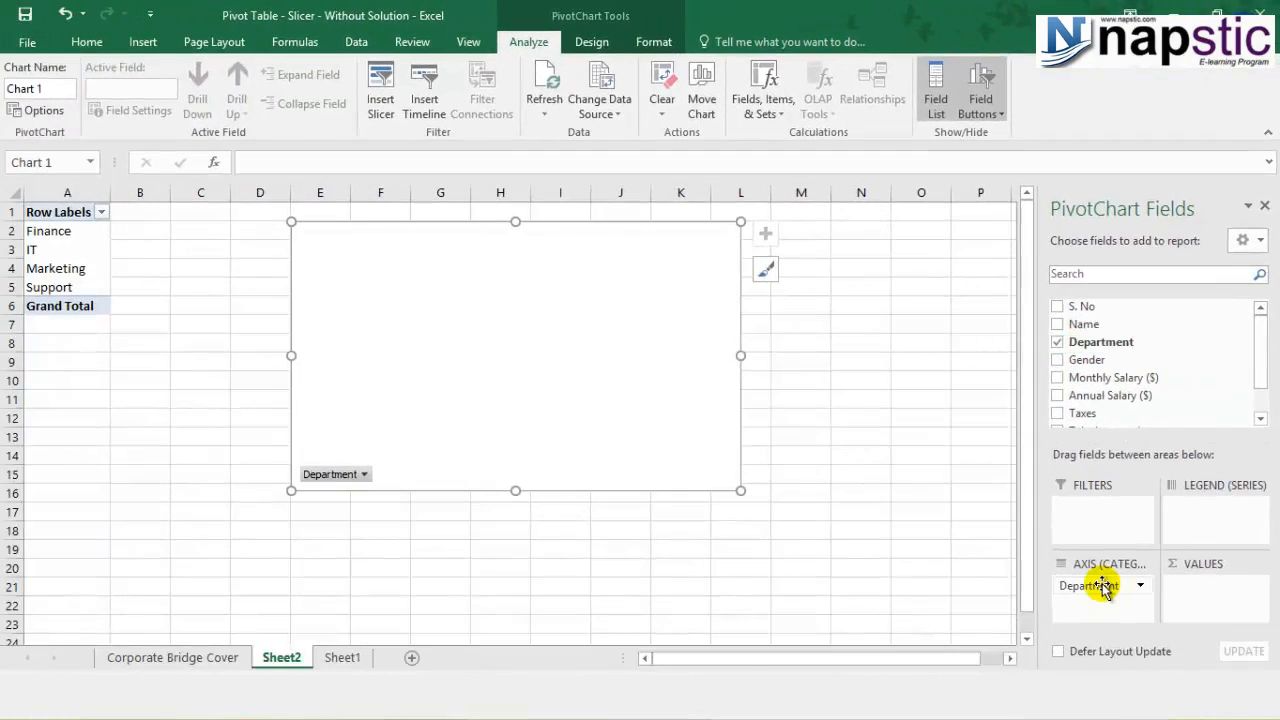
pyautogui.moveTo(1090, 360); pyautogui.dragTo(1197, 514)
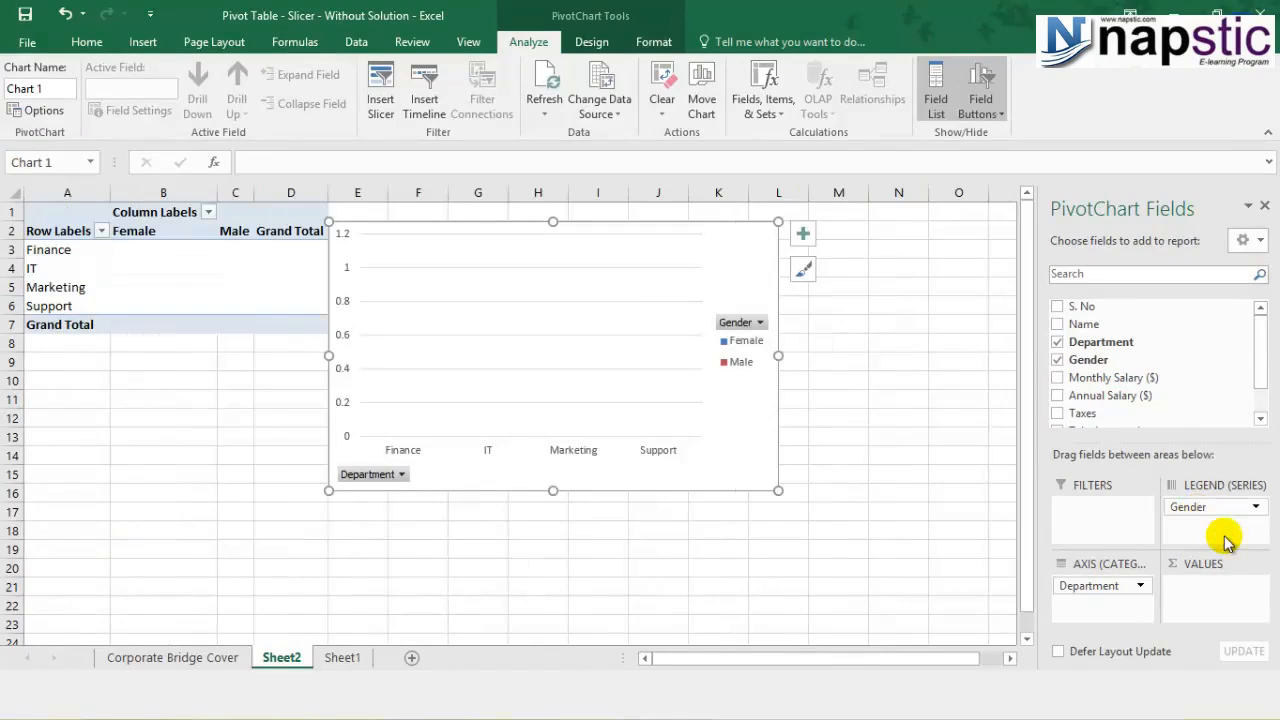
pyautogui.moveTo(1154, 382); pyautogui.dragTo(1229, 604)
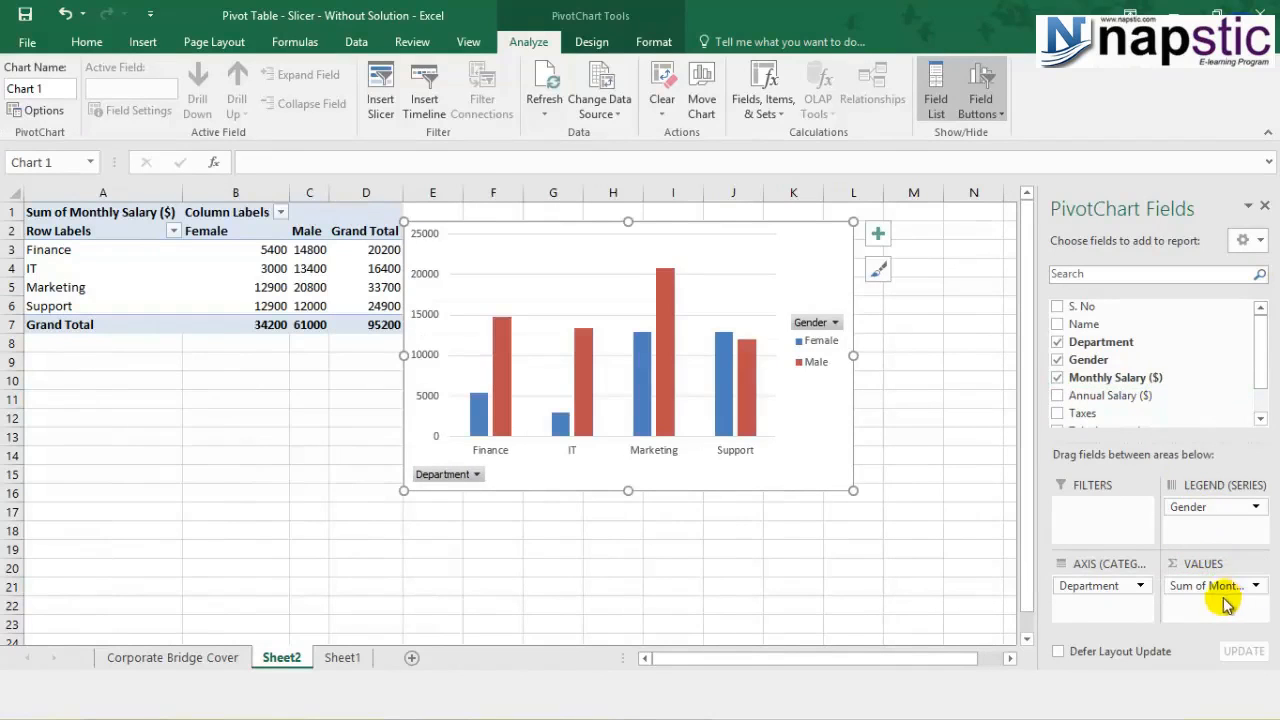
# Step: Enlarge the PivotChart, shift its plot area, and move the chart clear of the pivot table's Grand Total column
pyautogui.moveTo(404, 490); pyautogui.dragTo(369, 571)
pyautogui.moveTo(852, 572); pyautogui.dragTo(878, 612)
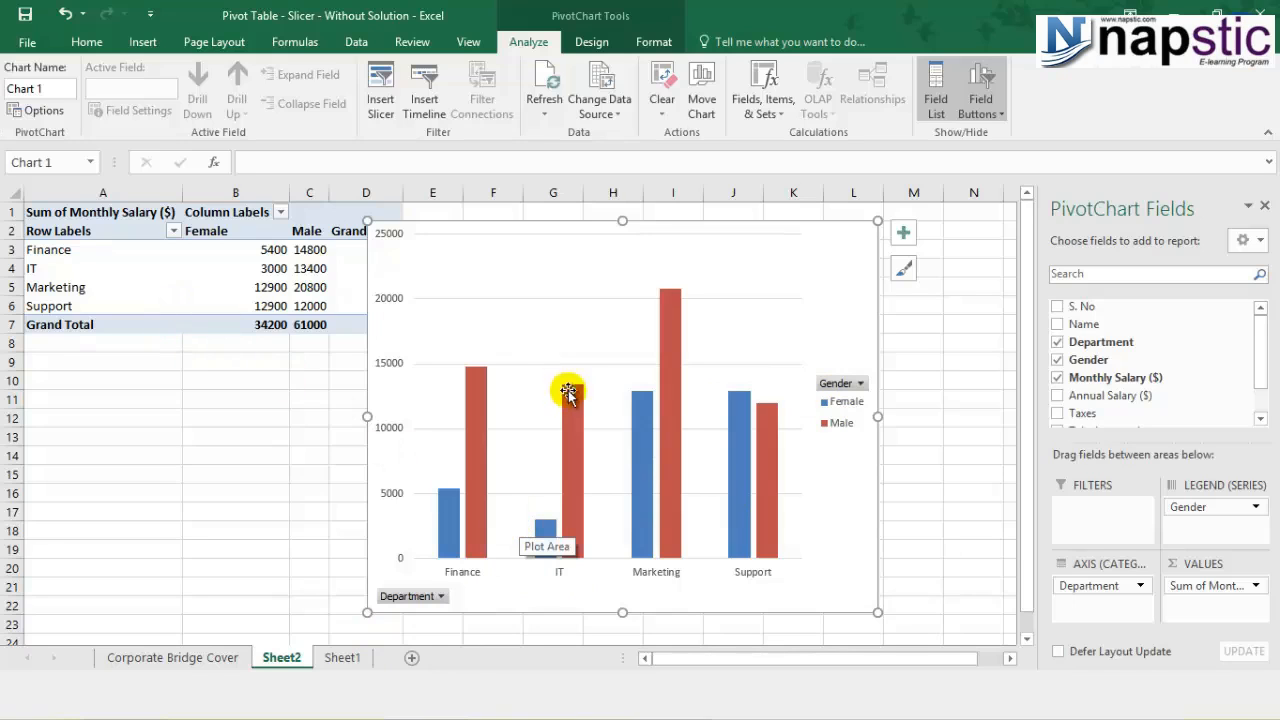
pyautogui.moveTo(490, 228); pyautogui.dragTo(560, 245)
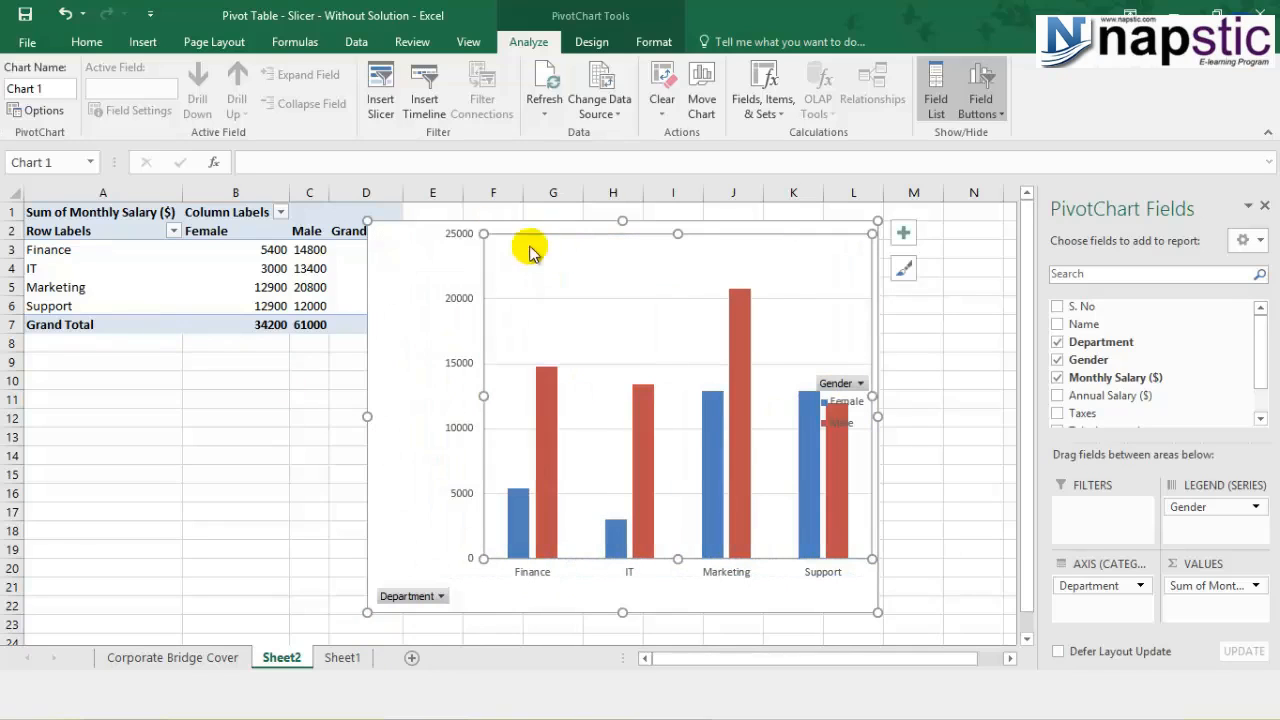
pyautogui.moveTo(429, 249); pyautogui.dragTo(490, 249)
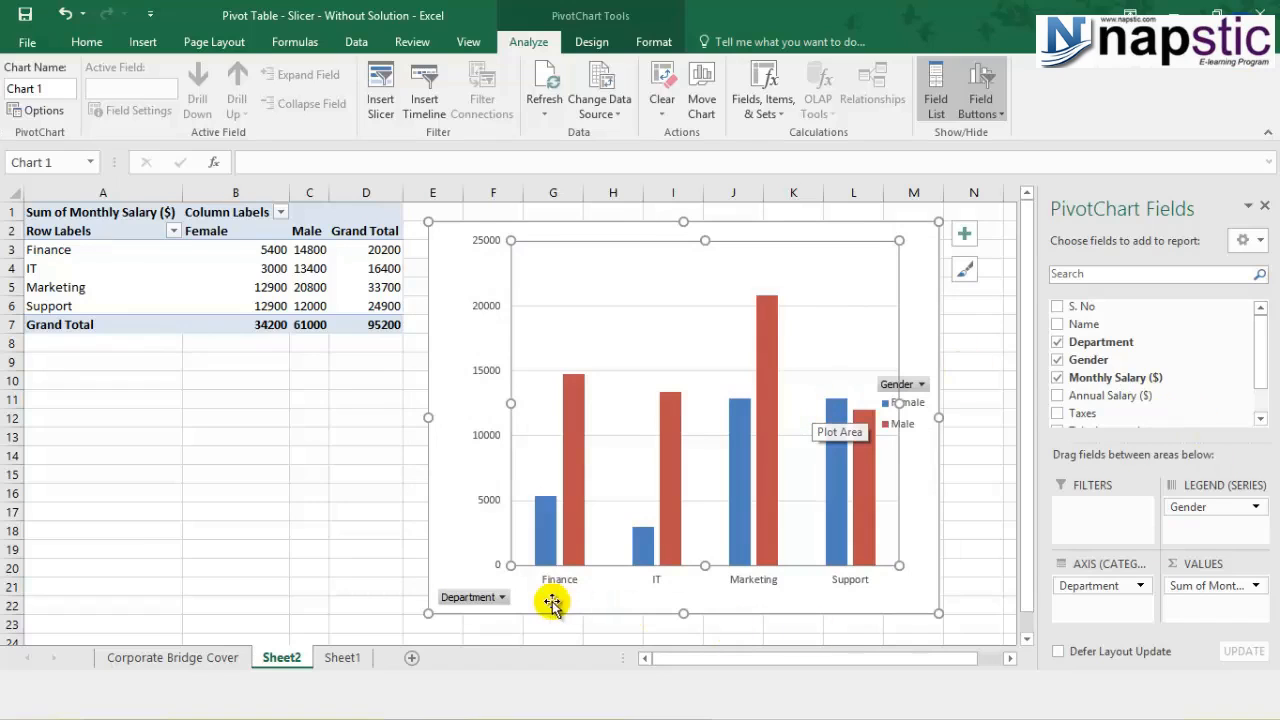
# Step: Filter the PivotChart's Department field to show only Marketing
pyautogui.click(502, 598)
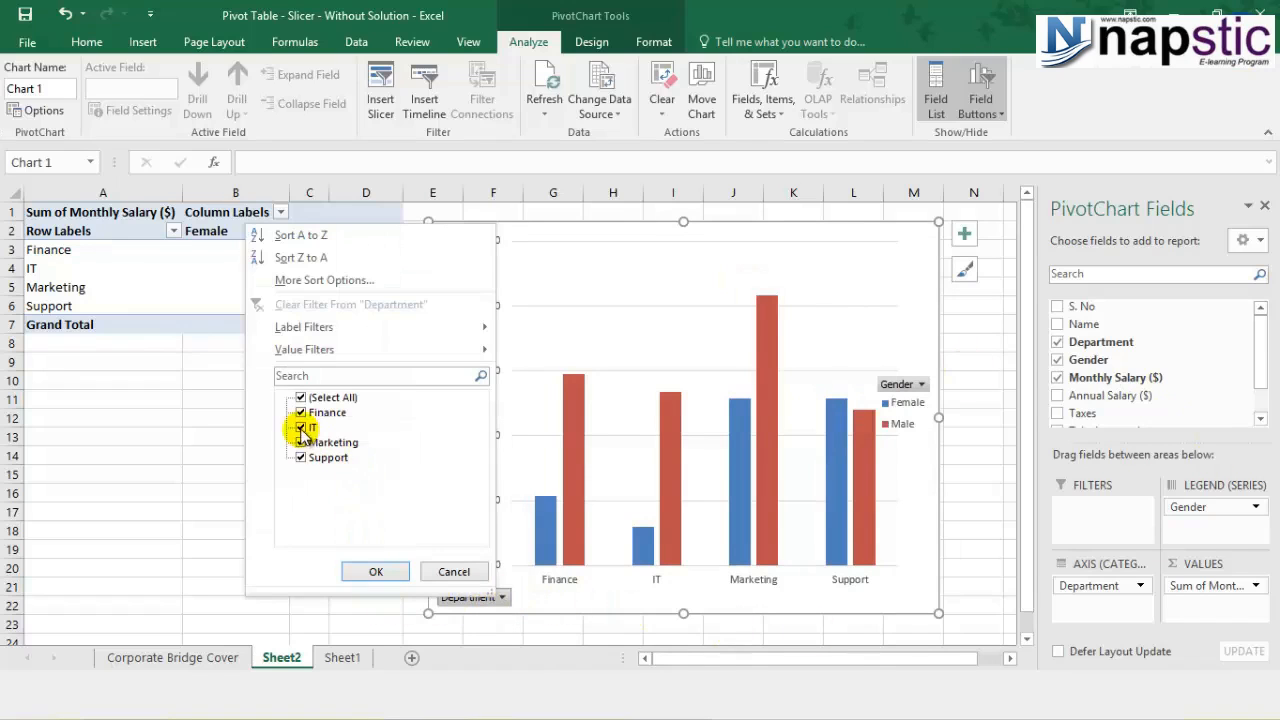
pyautogui.click(301, 398)
pyautogui.click(301, 442)
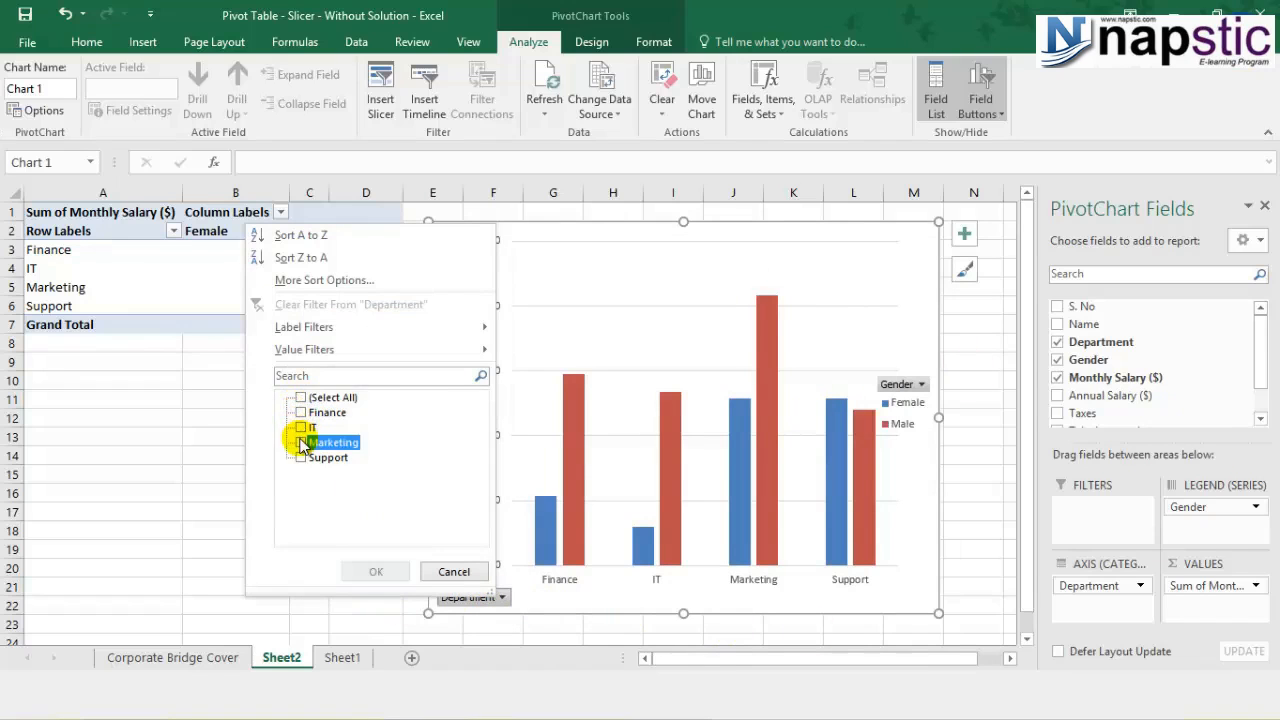
pyautogui.click(368, 569)
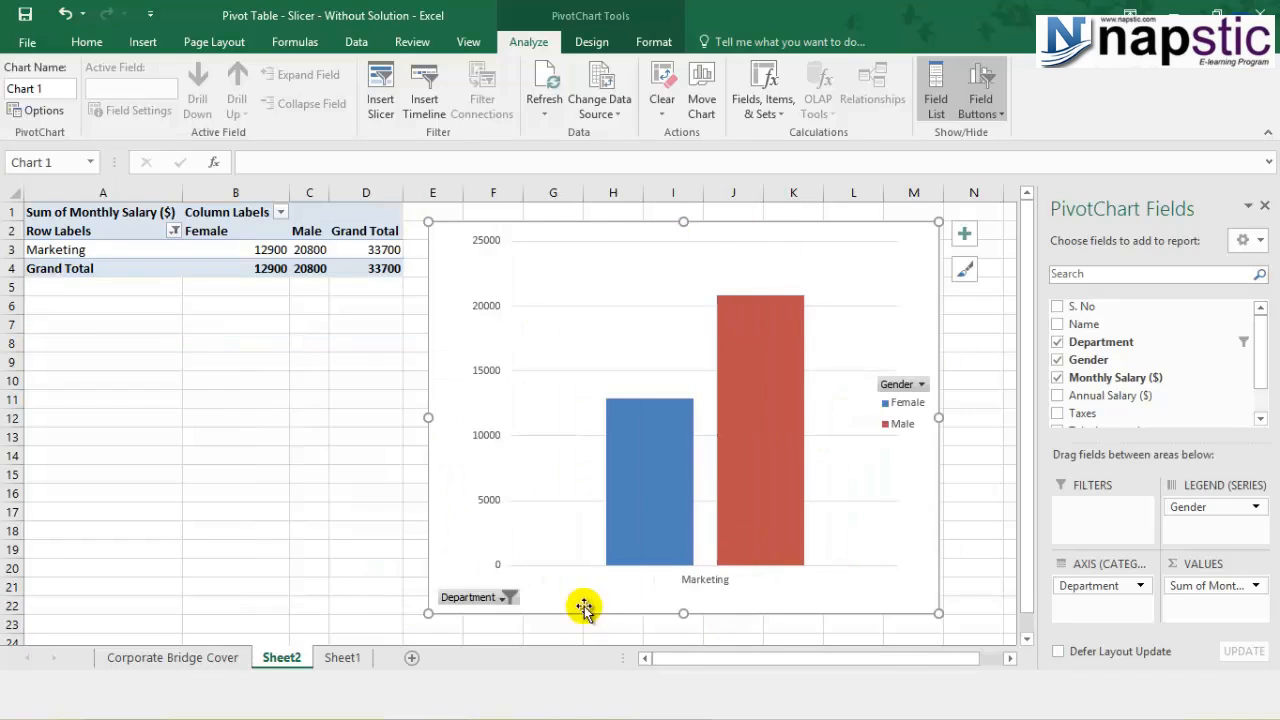
# Step: Filter the PivotChart's Gender field to show only Female
pyautogui.click(916, 385)
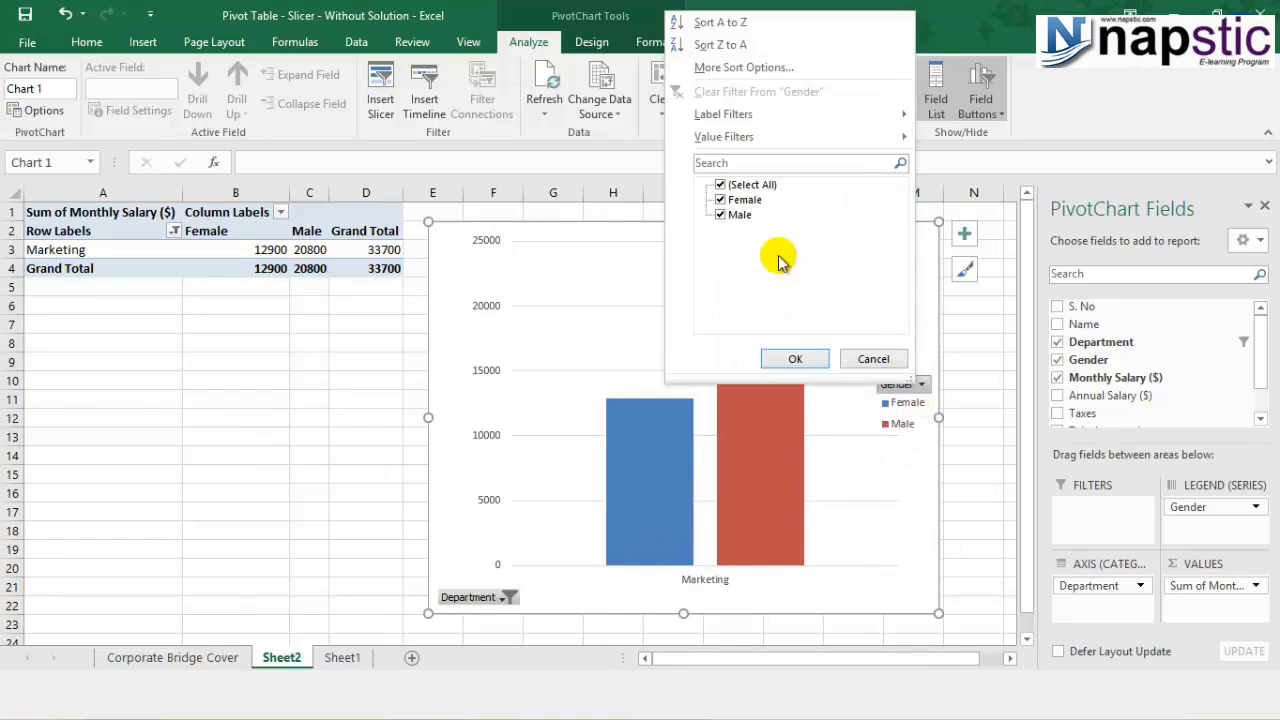
pyautogui.click(720, 184)
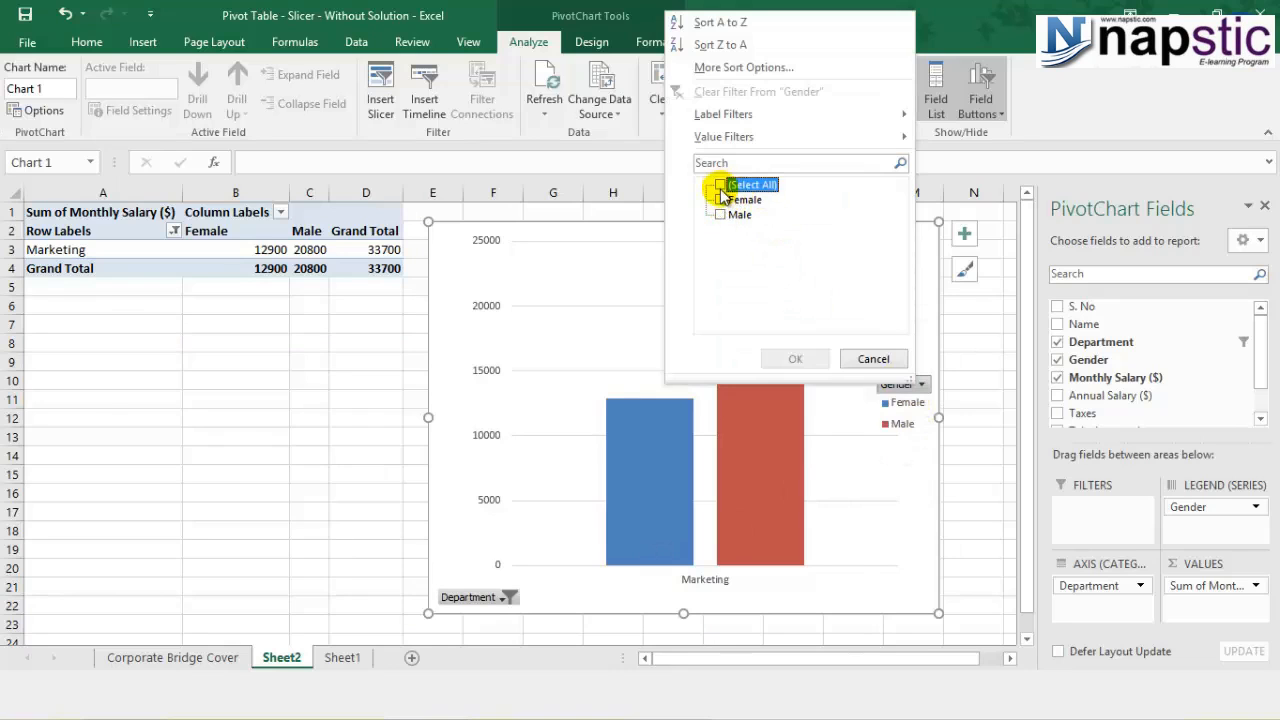
pyautogui.click(720, 199)
pyautogui.click(800, 358)
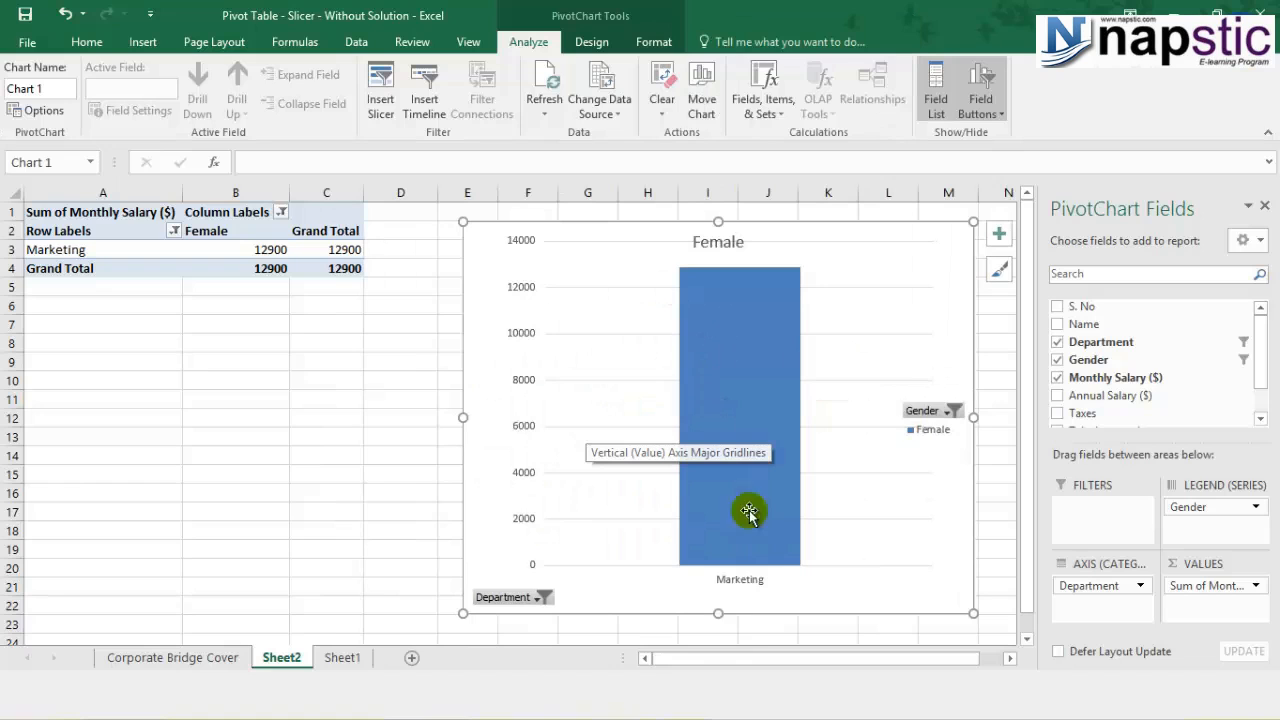
# Step: Restore all items in both the Gender and Department filters of the PivotChart
pyautogui.click(940, 411)
pyautogui.click(738, 208)
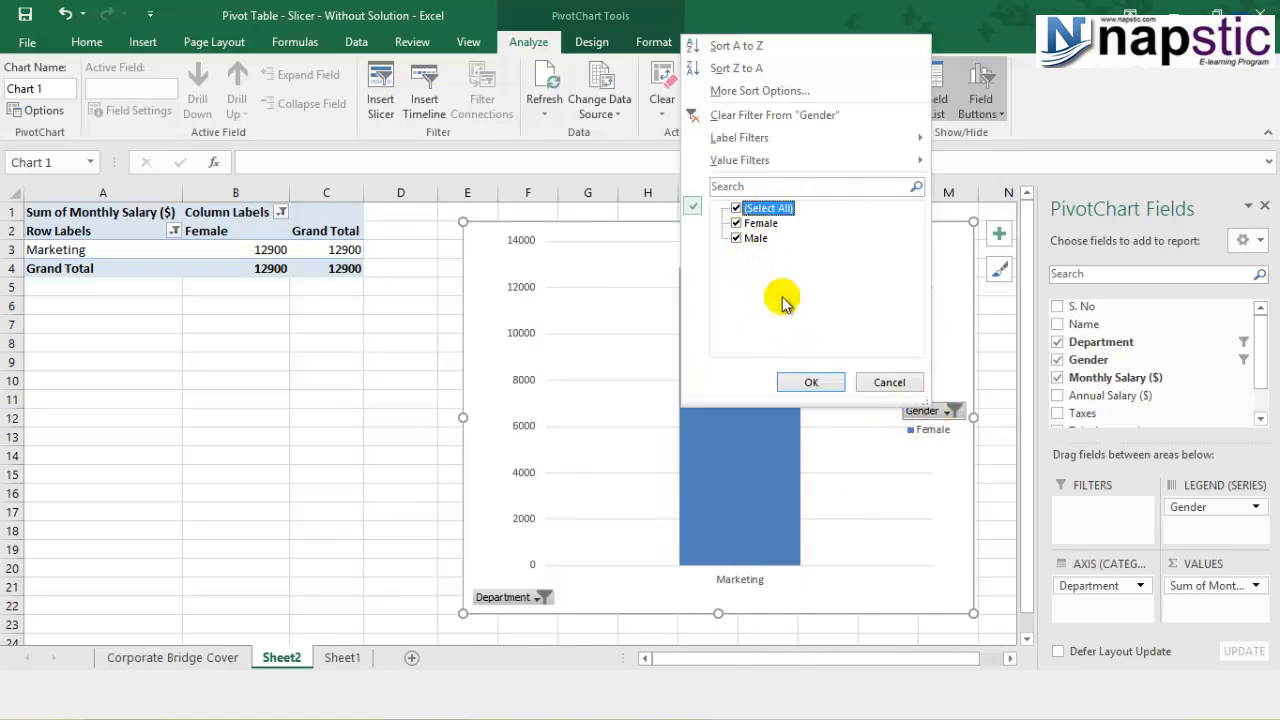
pyautogui.click(815, 382)
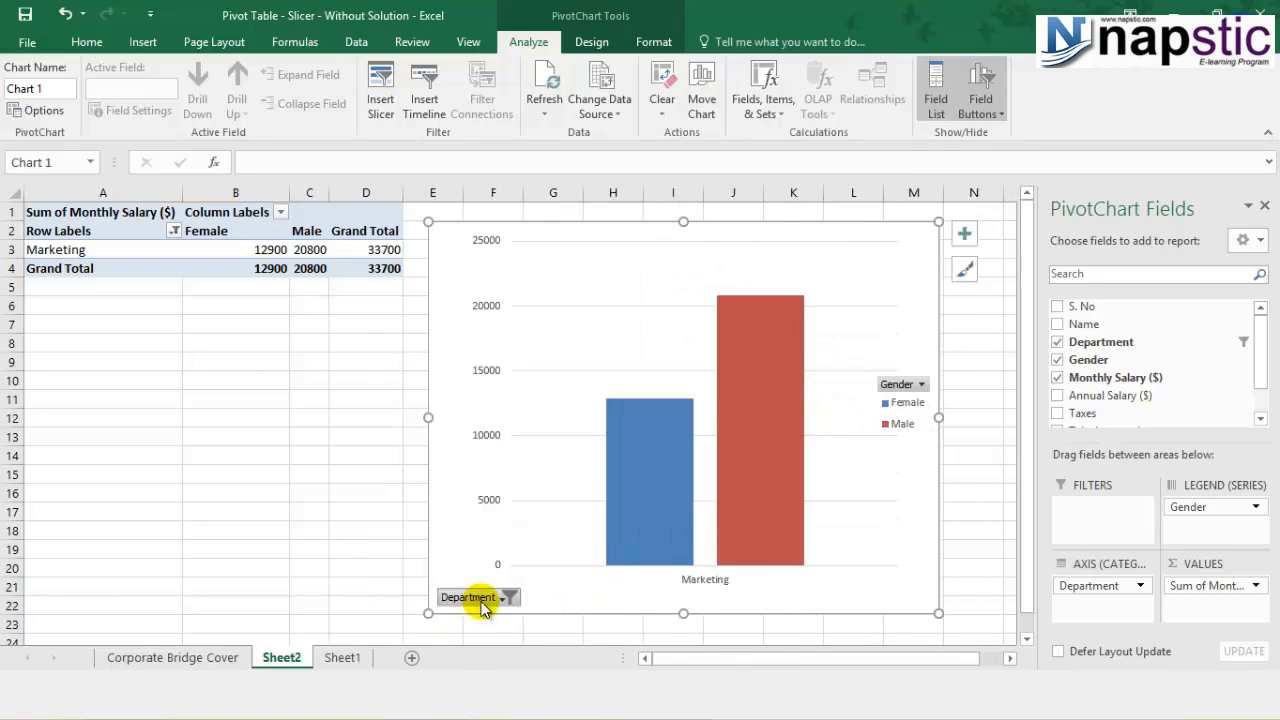
pyautogui.click(490, 597)
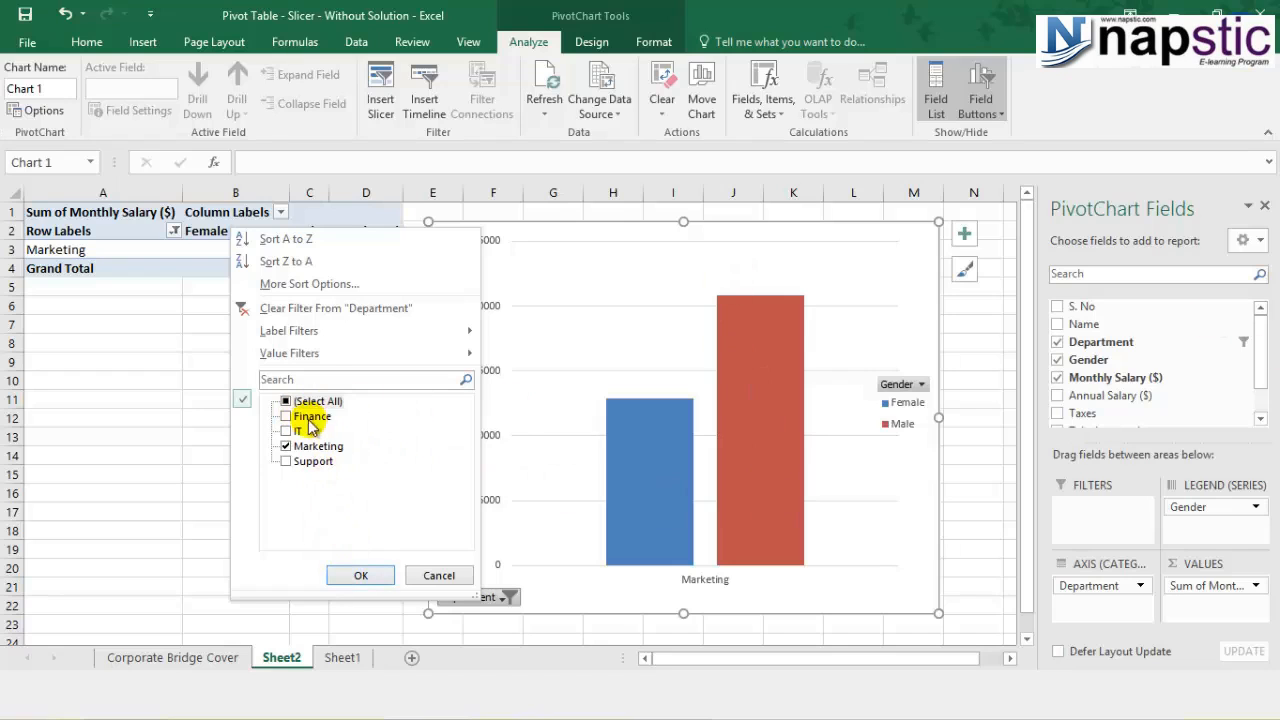
pyautogui.click(286, 401)
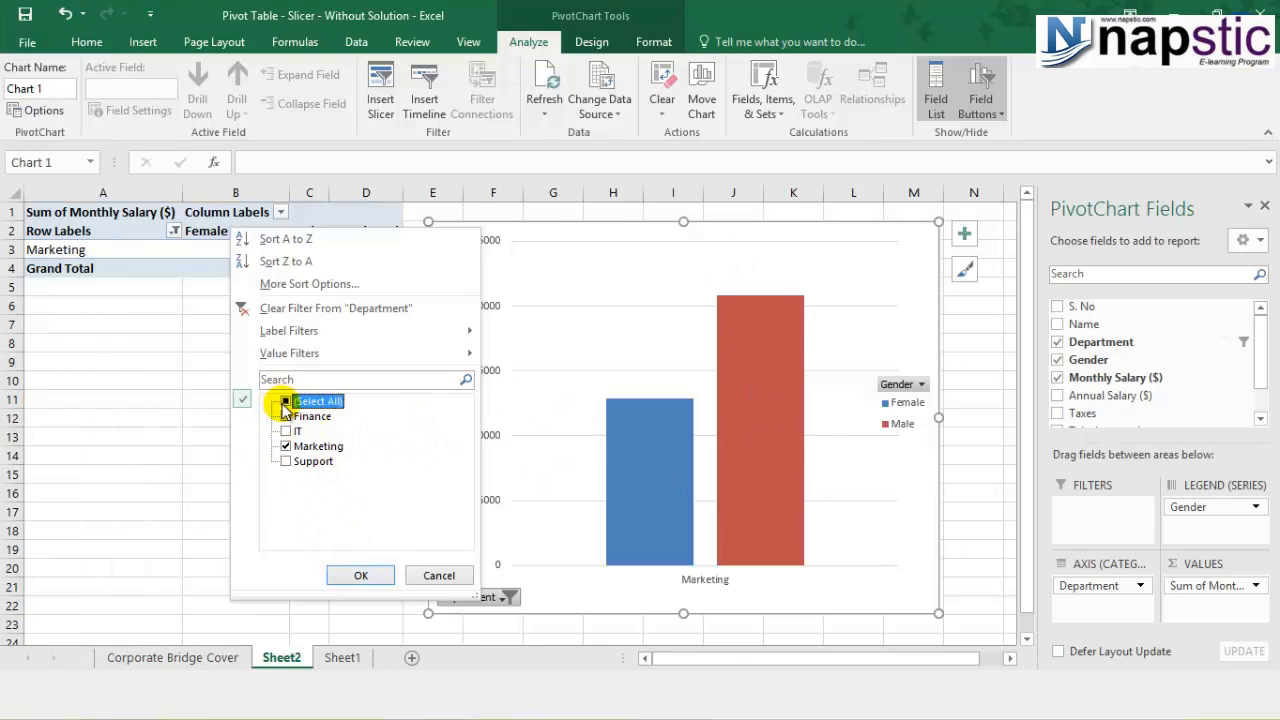
pyautogui.click(362, 578)
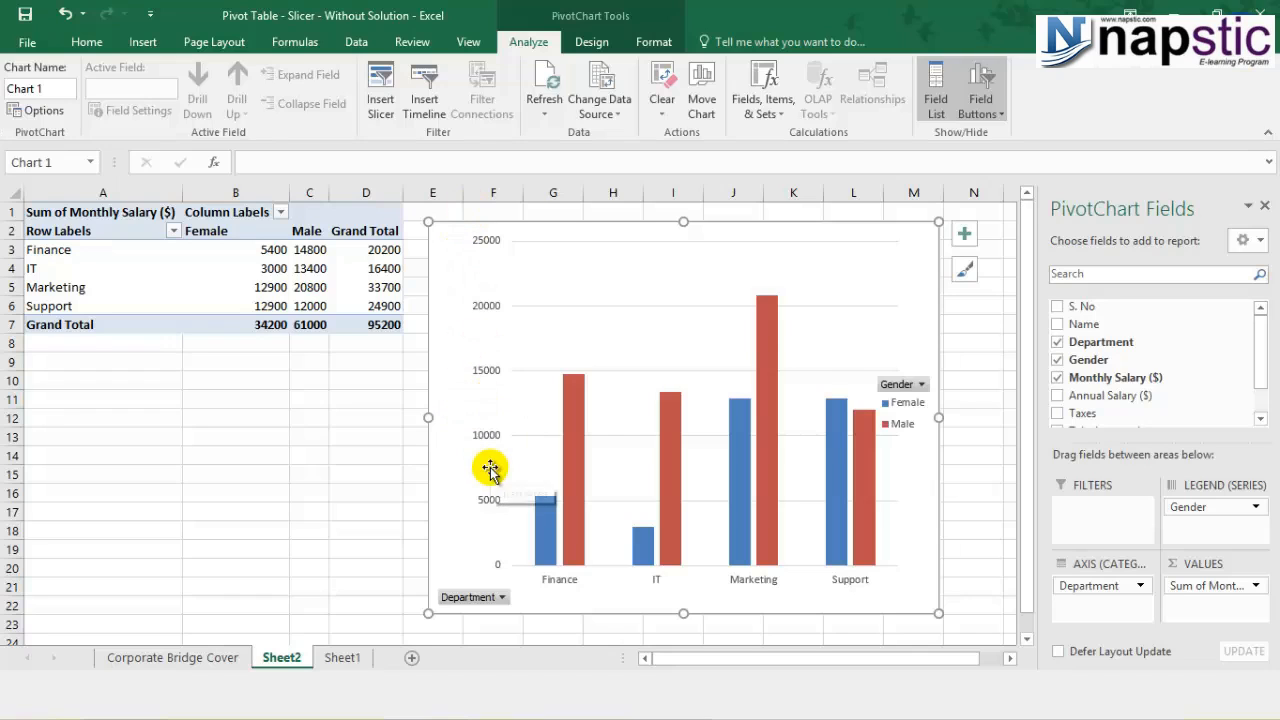
# Step: Format the Sum of Monthly Salary ($) value field as Currency with the $ symbol and 2 decimal places
pyautogui.click(1256, 588)
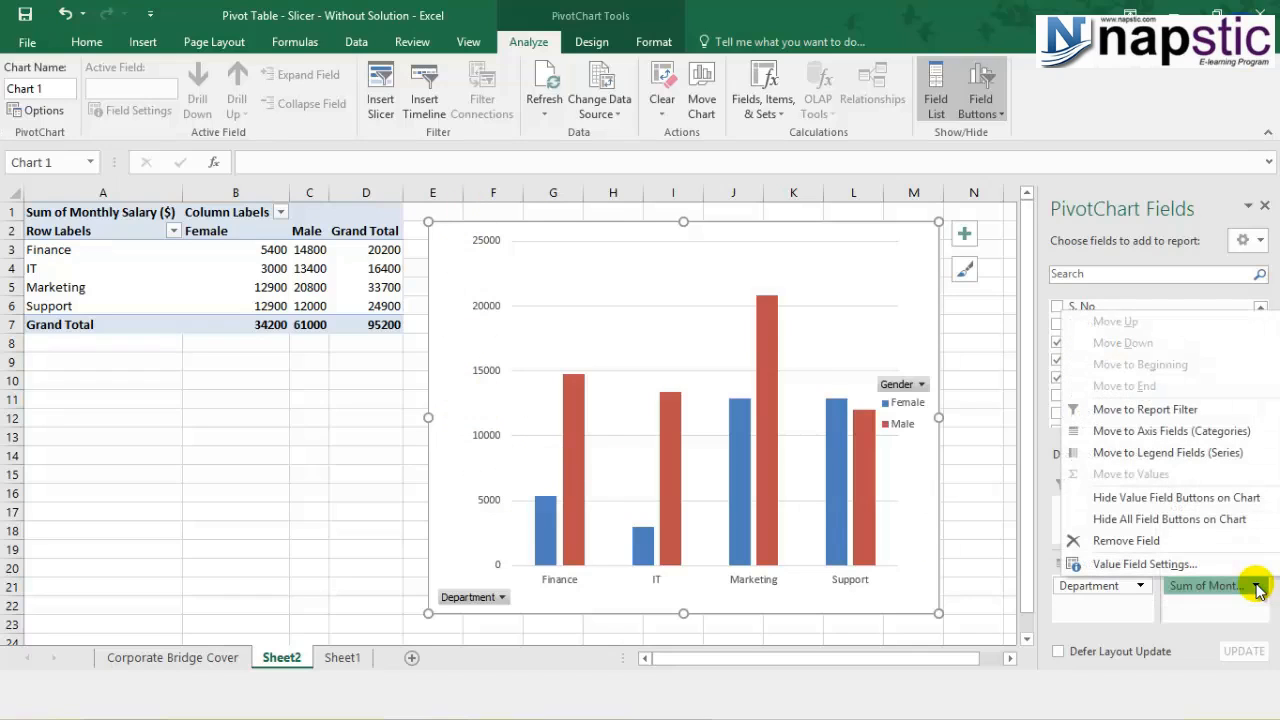
pyautogui.click(1163, 564)
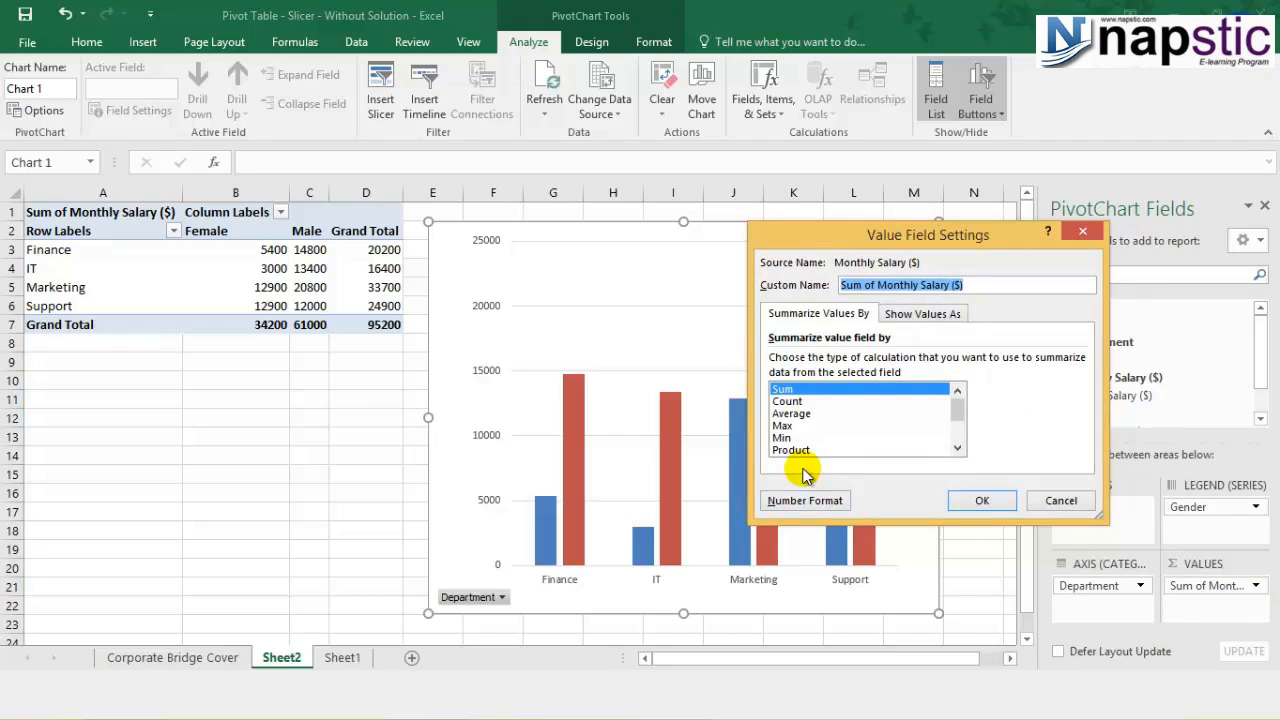
pyautogui.click(955, 425)
pyautogui.moveTo(955, 425); pyautogui.dragTo(955, 408)
pyautogui.click(836, 500)
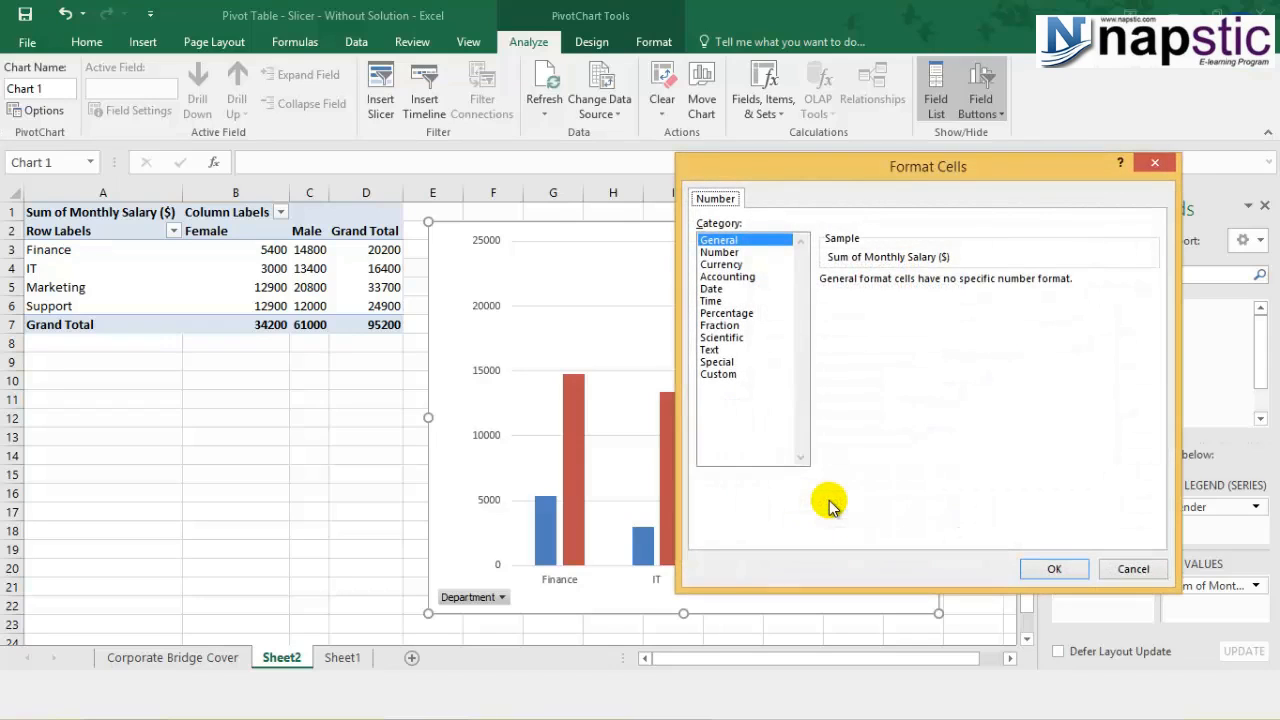
pyautogui.click(721, 264)
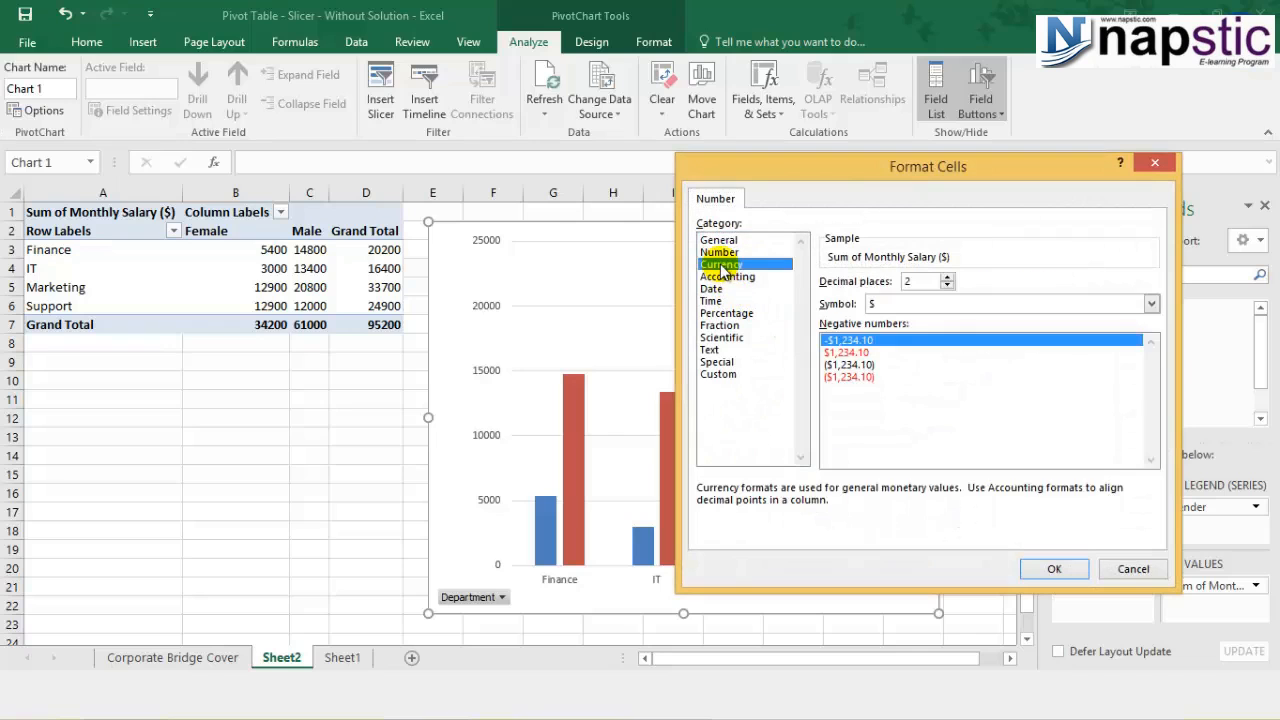
pyautogui.click(1052, 569)
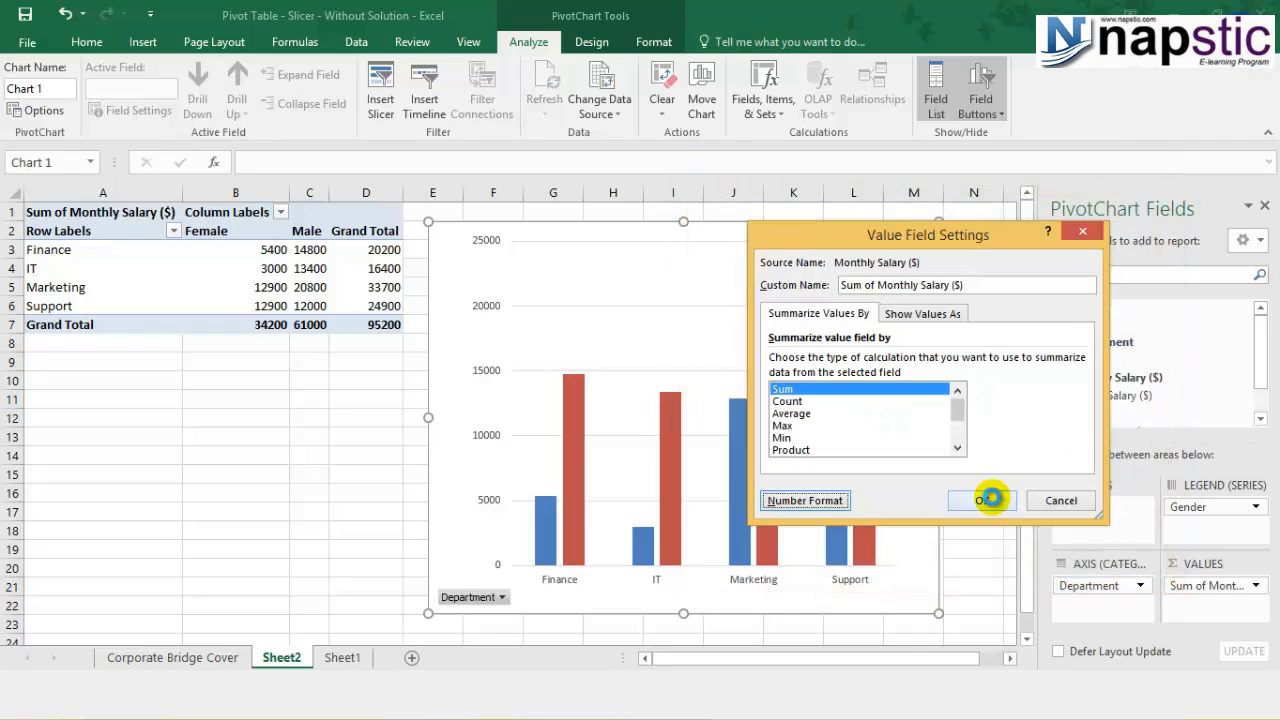
pyautogui.click(988, 500)
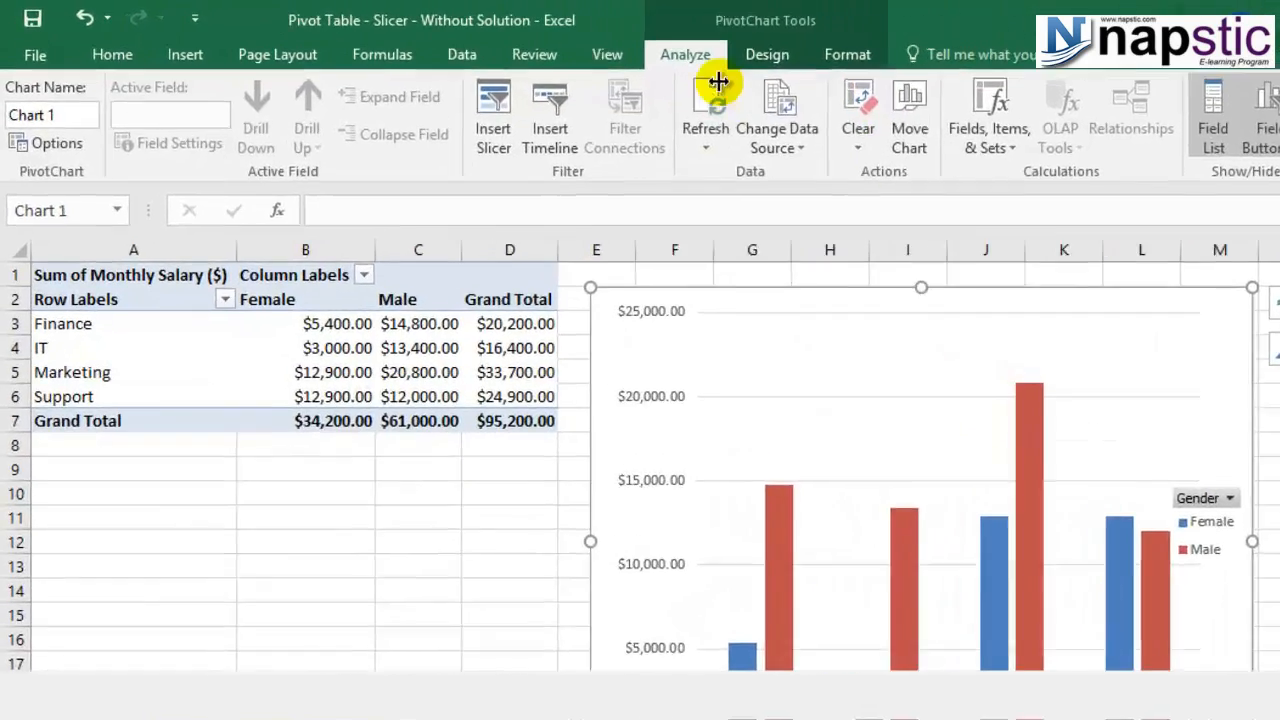
# Step: Apply the first quick layout to the PivotChart, with a chart title above the plot and the legend beside it
pyautogui.click(591, 42)
pyautogui.click(81, 107)
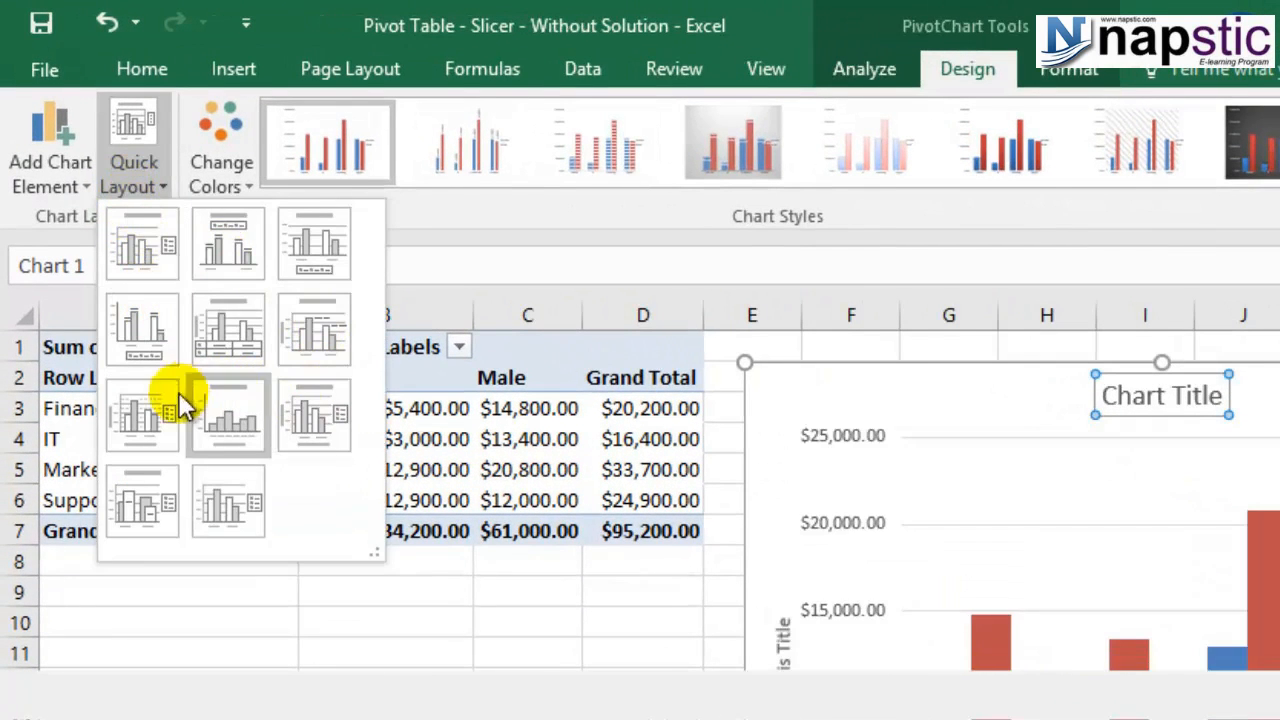
pyautogui.click(135, 270)
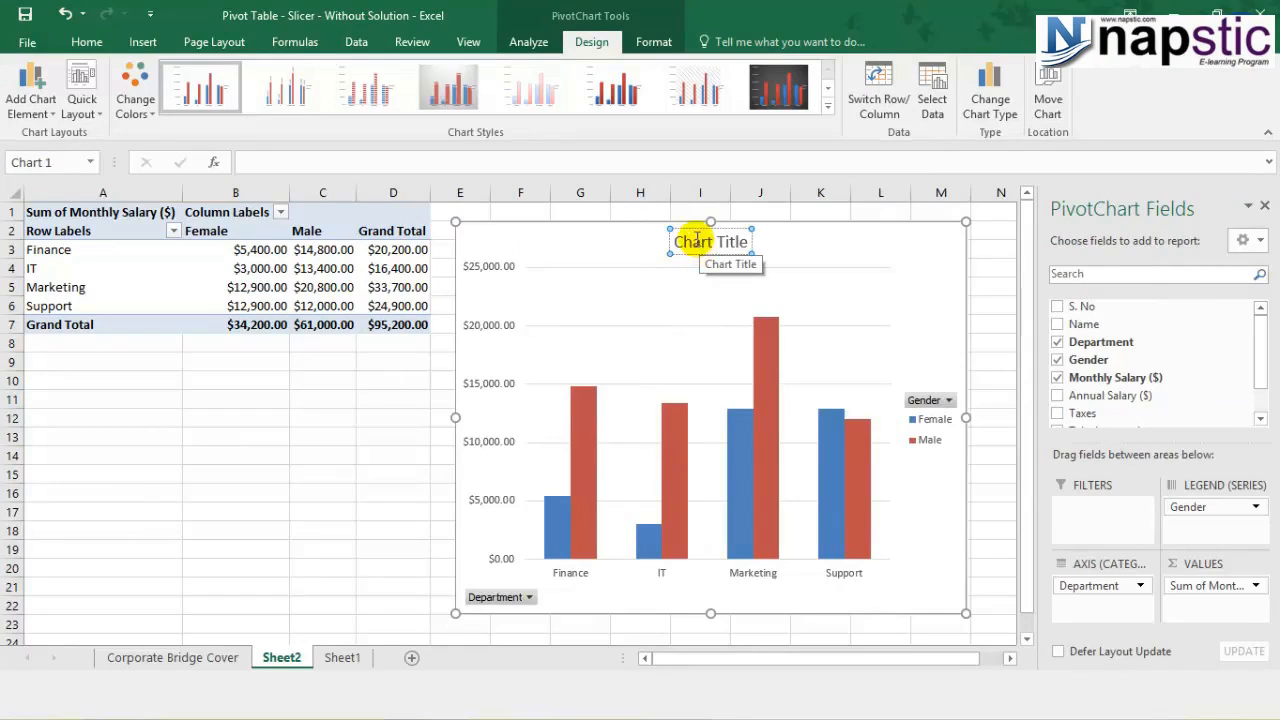
# Step: Replace the PivotChart's placeholder title text with "Monthly Salary"
pyautogui.moveTo(668, 243); pyautogui.dragTo(753, 250)
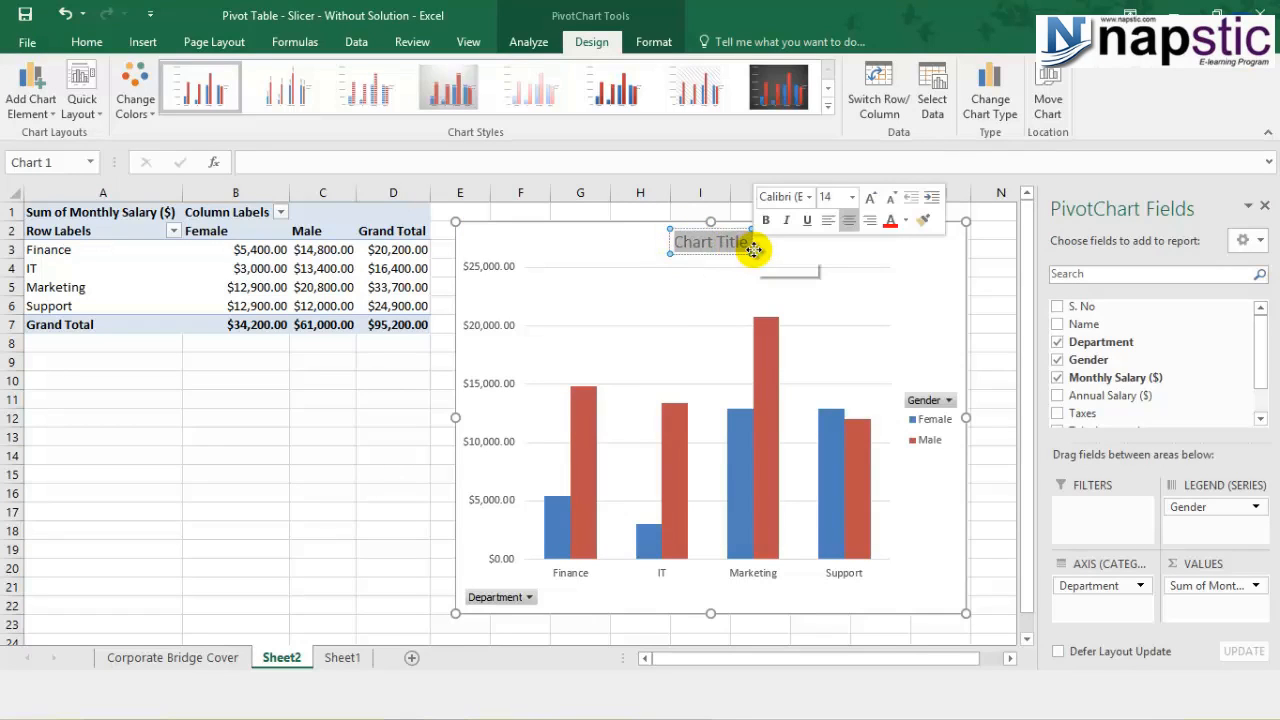
pyautogui.write('Monthly S')
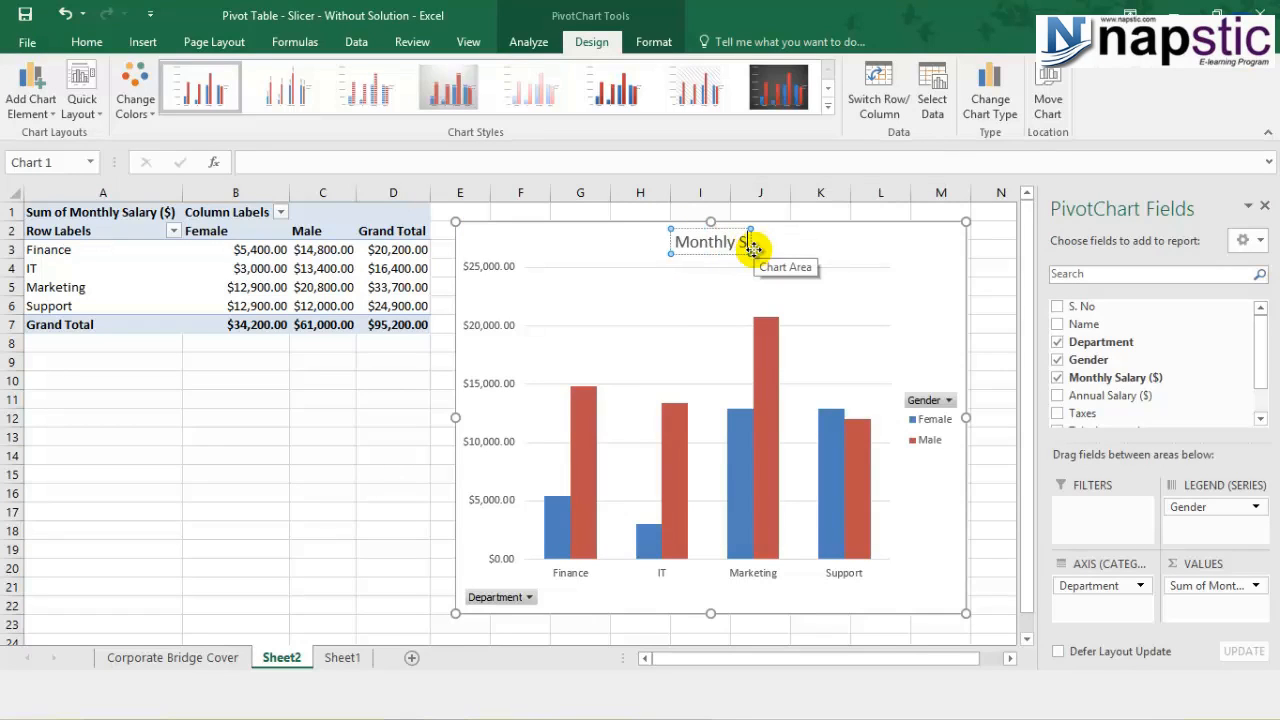
pyautogui.write('alary')
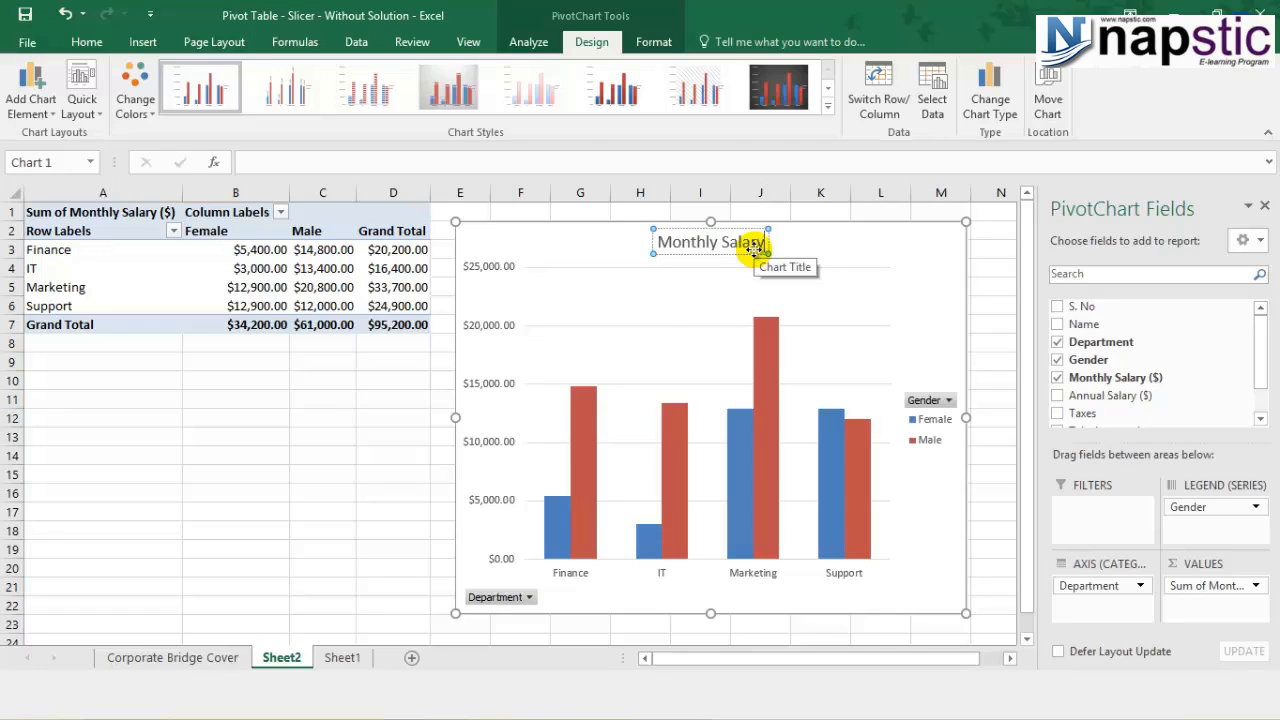
pyautogui.click(651, 583)
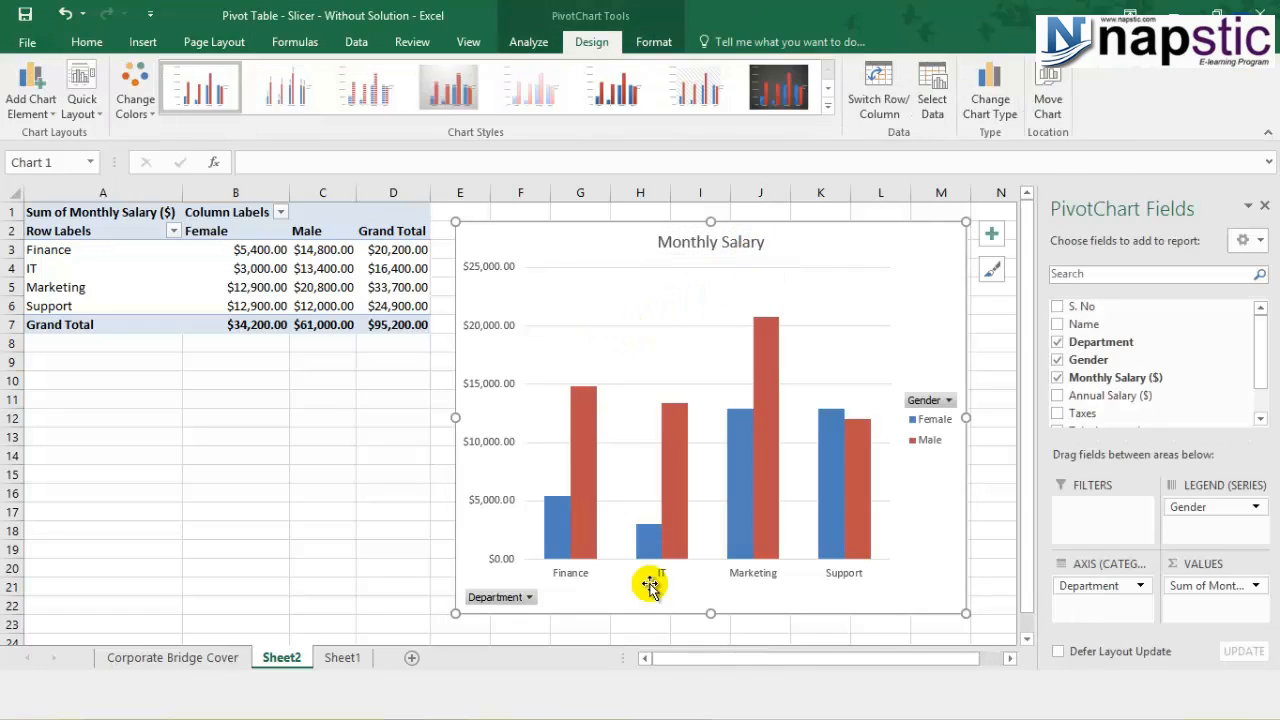